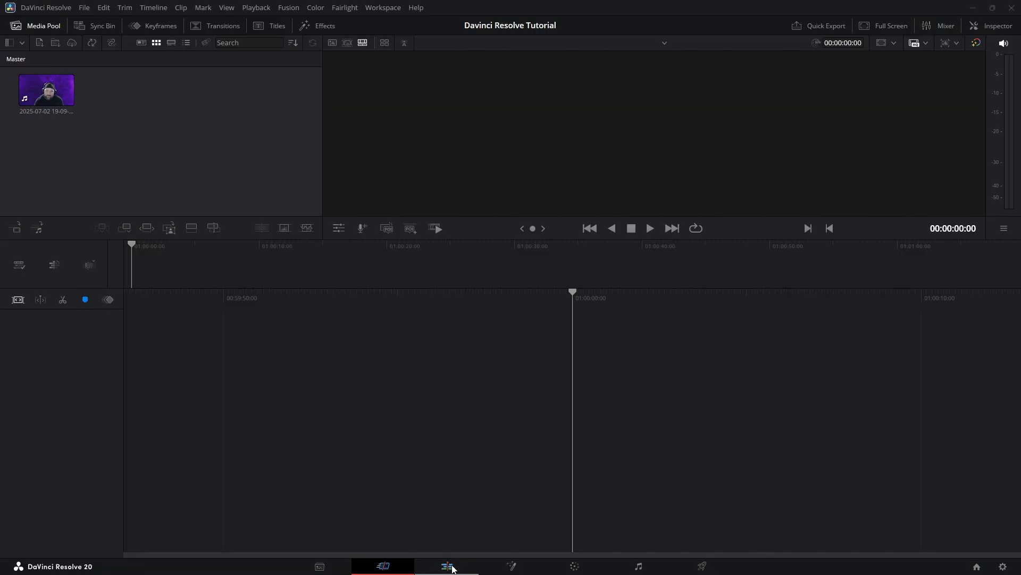
left_click(449, 566)
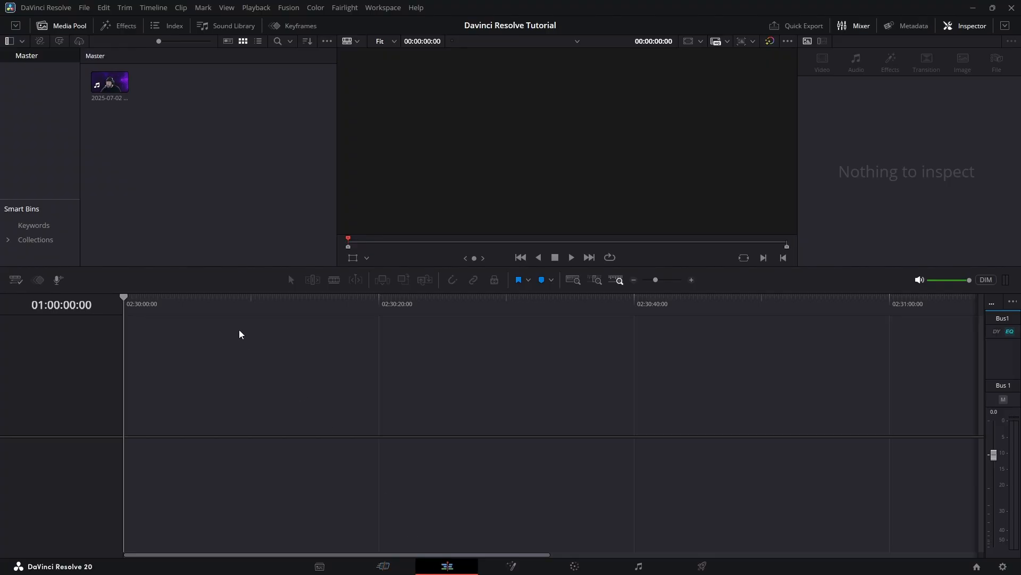
left_click(86, 7)
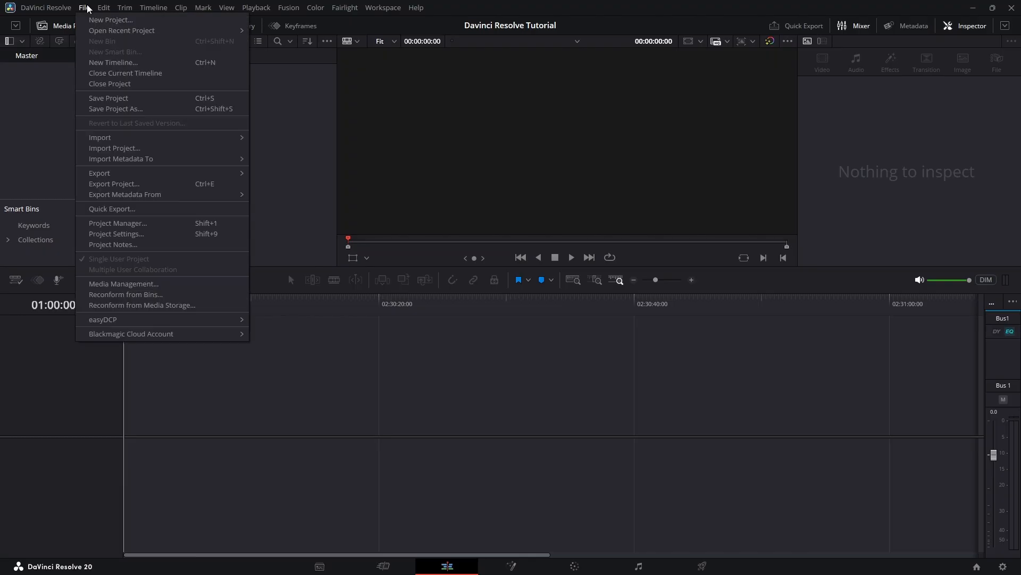
mouse_move(93, 139)
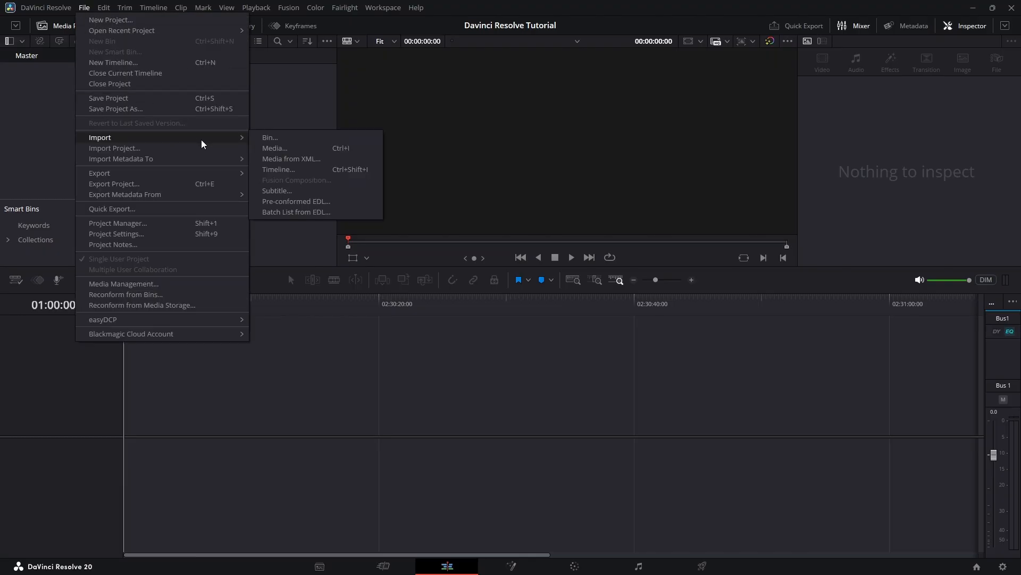
left_click(277, 149)
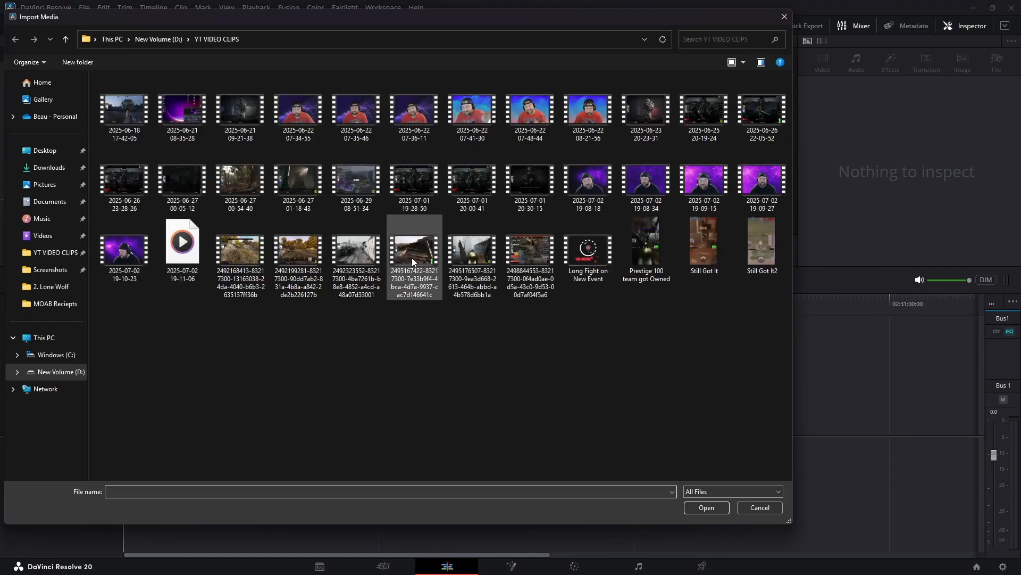
left_click(524, 271)
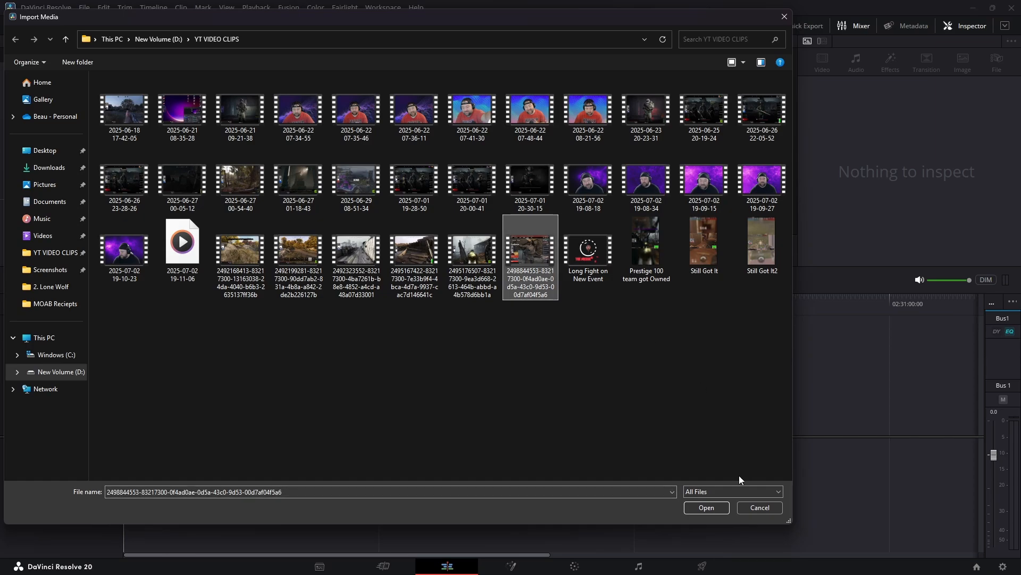
left_click(707, 507)
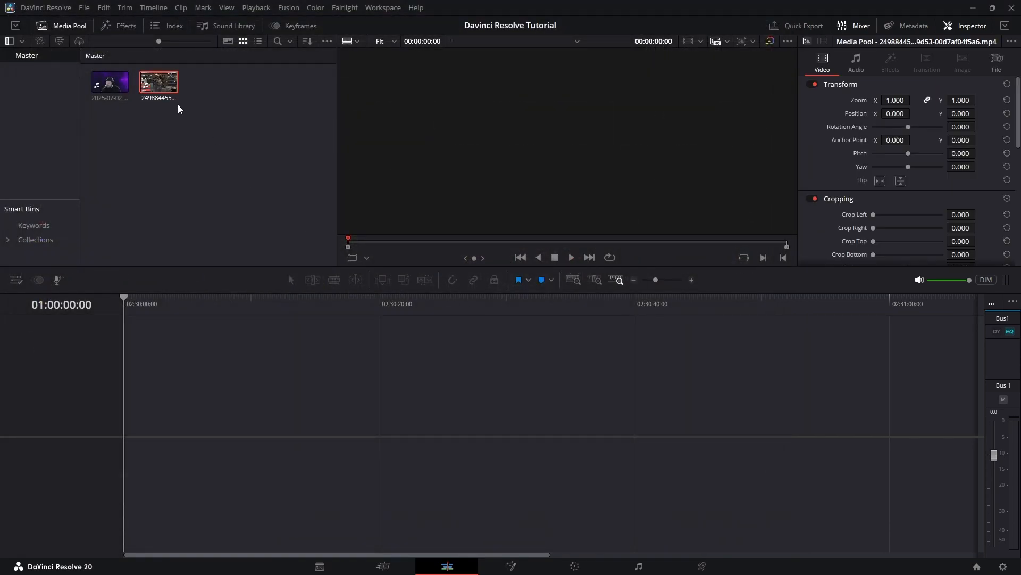
left_click_drag(158, 81, 447, 399)
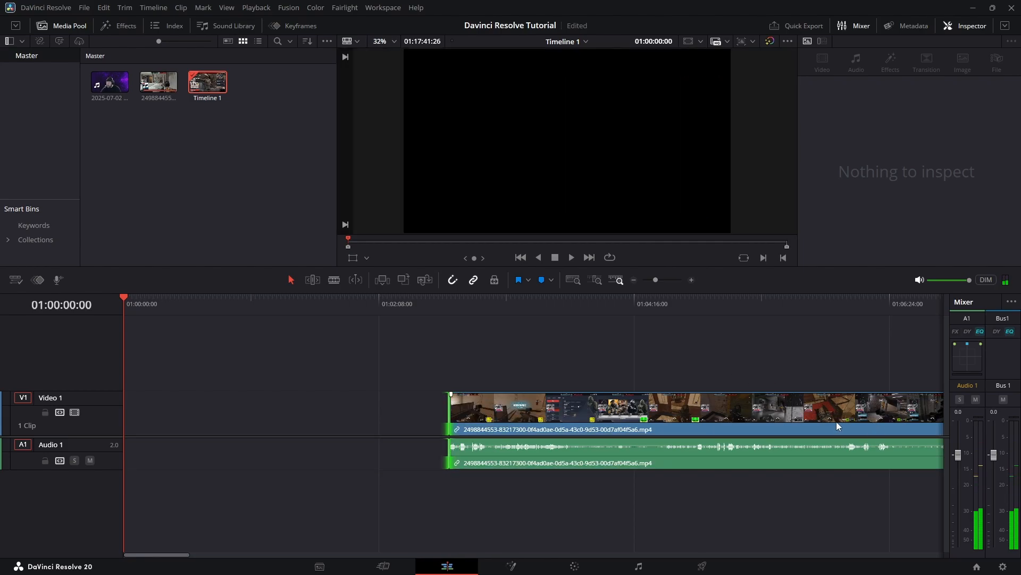
left_click_drag(797, 421, 480, 422)
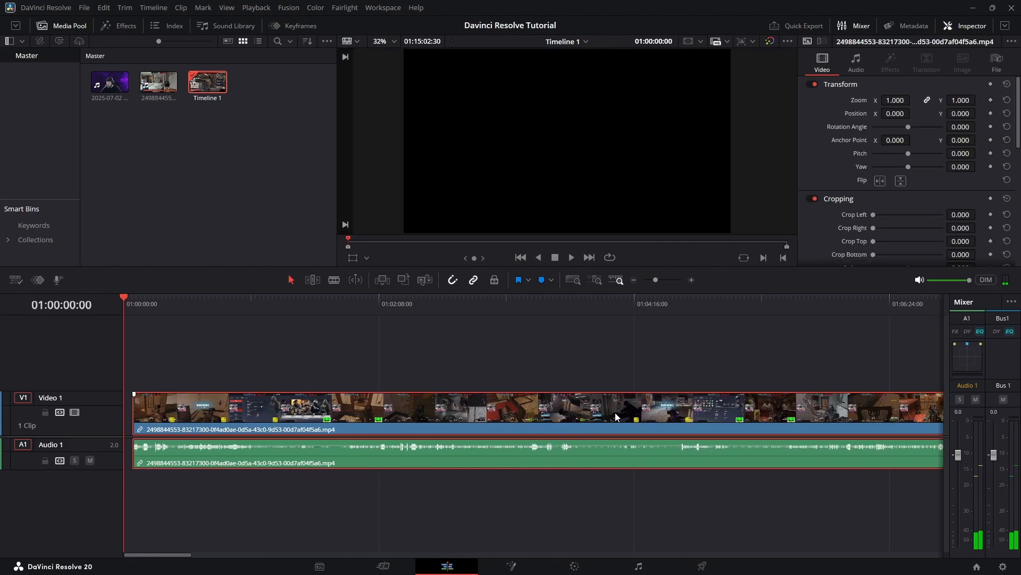
- Split the clip with the blade at about 01:00:29:52 and delete the long remainder after the cut
left_click(334, 280)
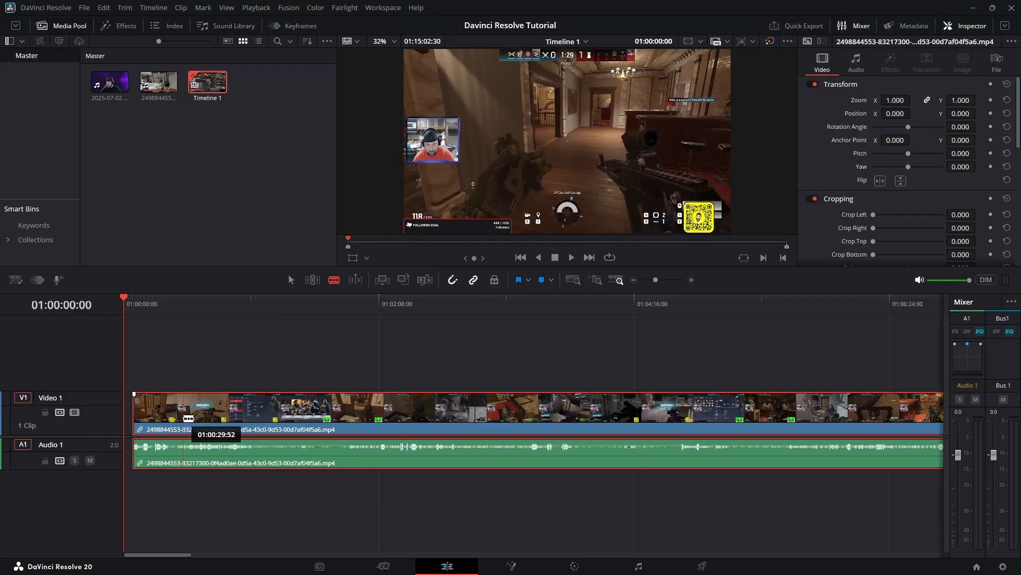
left_click(183, 415)
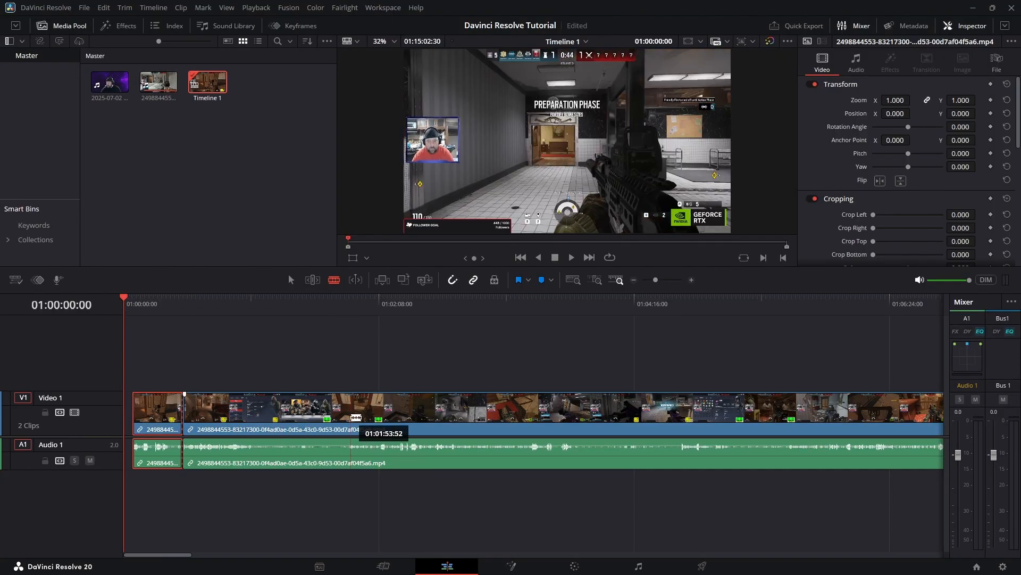
right_click(440, 420)
left_click(471, 302)
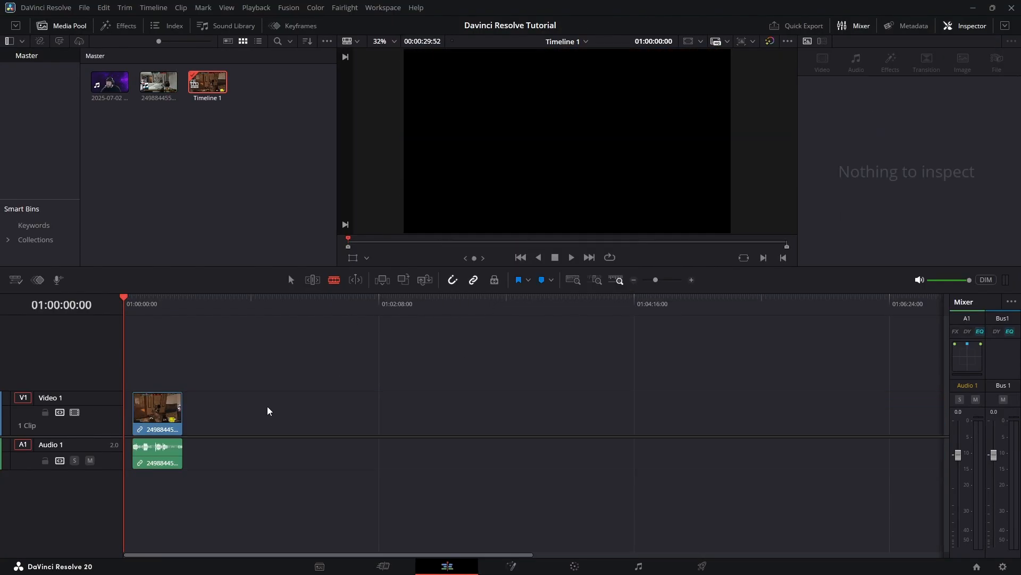
- Move the remaining short clip to the very start of the timeline and check its first and last frames
left_click(290, 280)
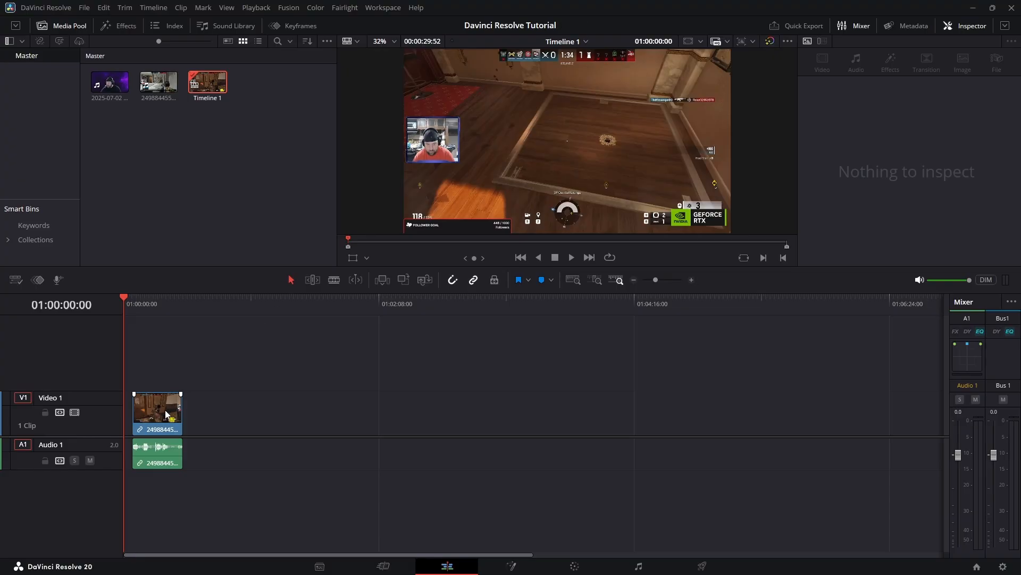
left_click_drag(168, 415, 149, 424)
left_click(173, 299)
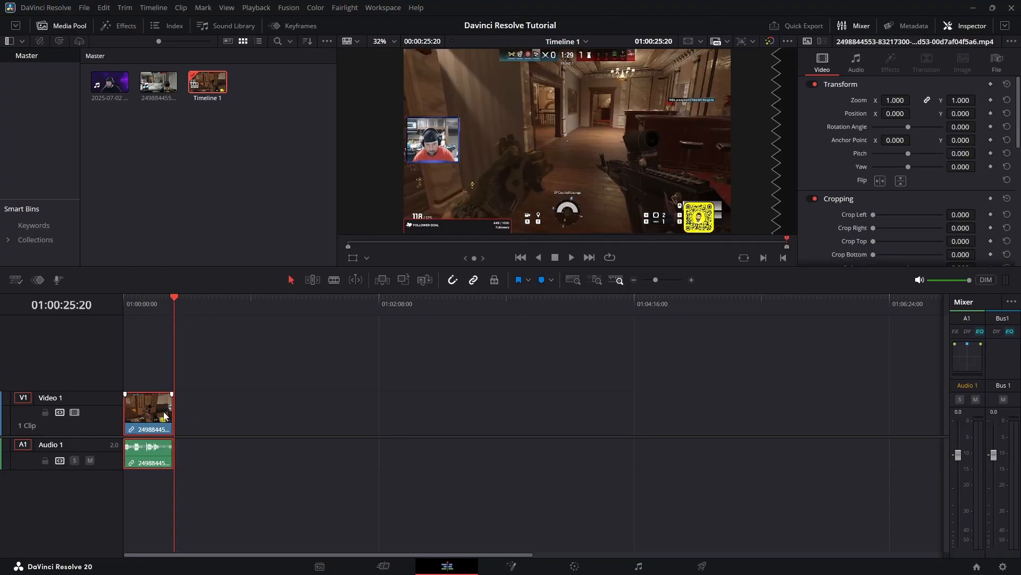
left_click(125, 299)
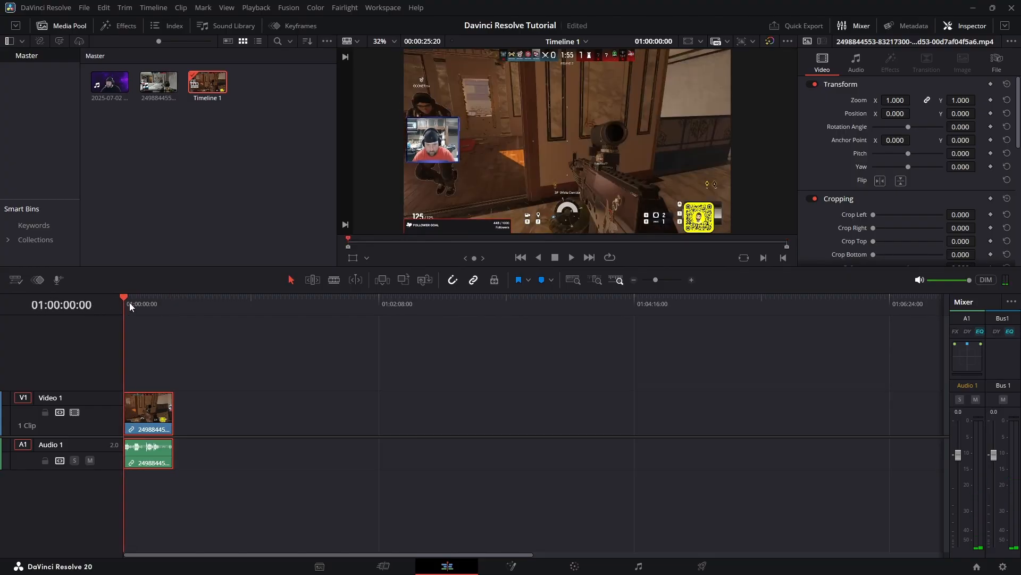
key("End")
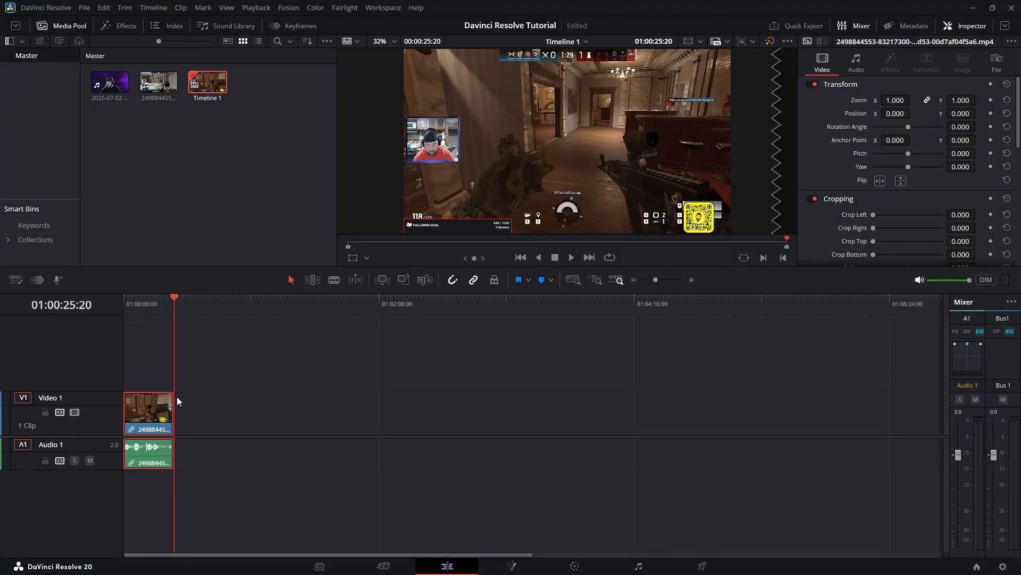
left_click_drag(169, 305, 120, 299)
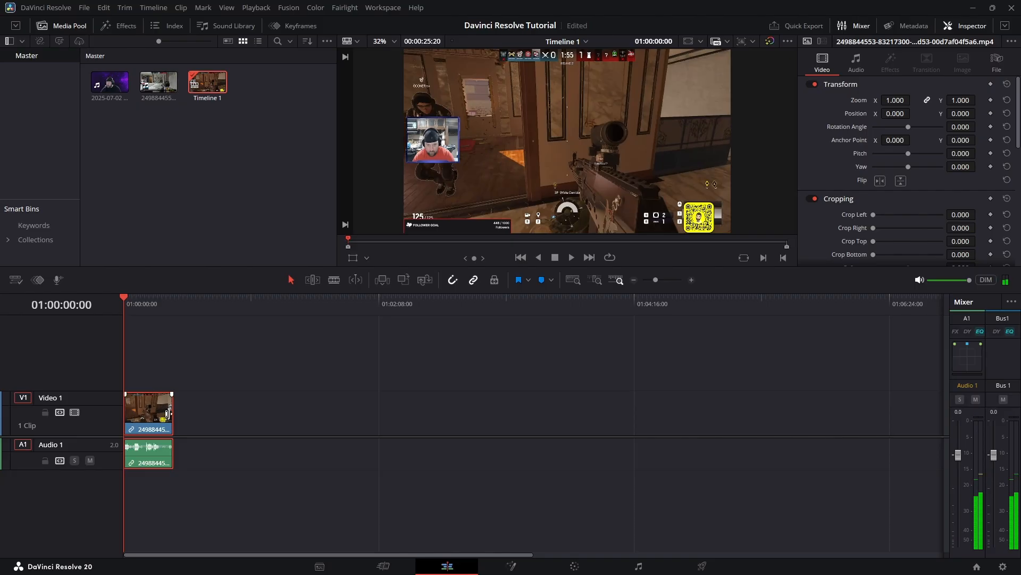
- Extend the end of the clip to a length of about 58 seconds and check the footage around its new ending
left_click_drag(173, 414, 238, 407)
left_click(235, 305)
left_click(253, 298)
left_click(226, 305)
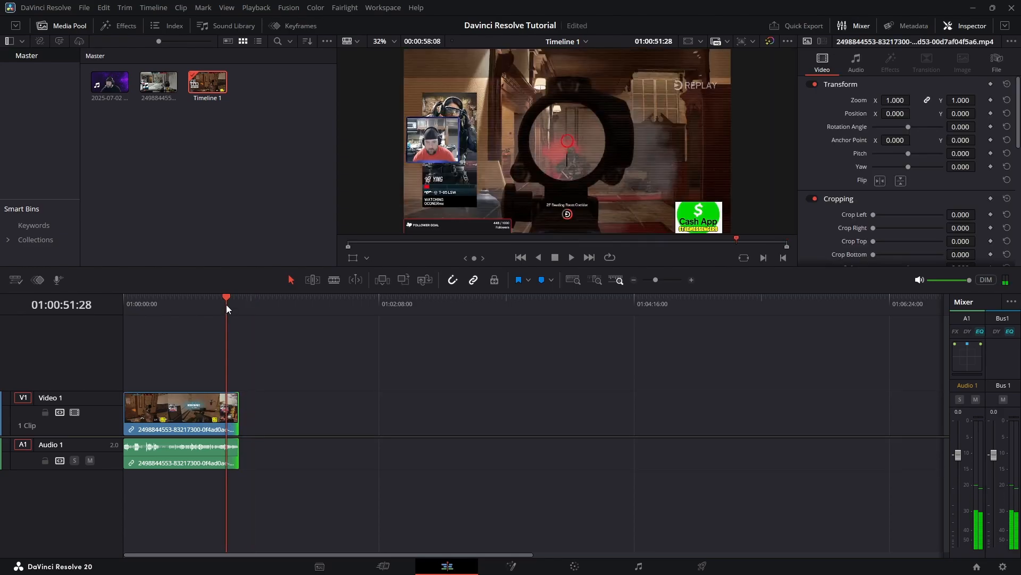
left_click(240, 299)
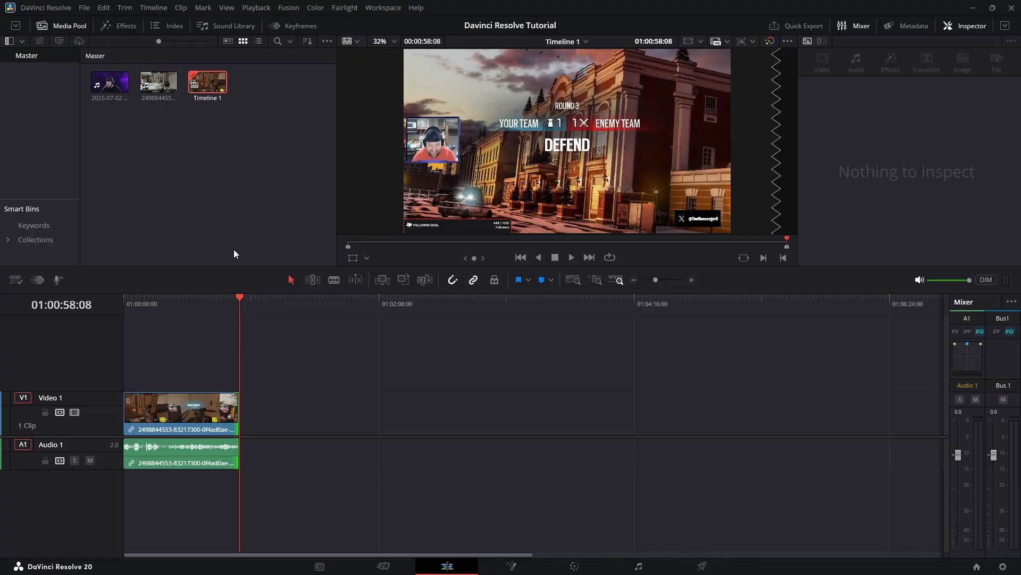
- In the project settings, use vertical resolution with a timeline resolution of 1080 x 1920 HD and save
left_click(85, 8)
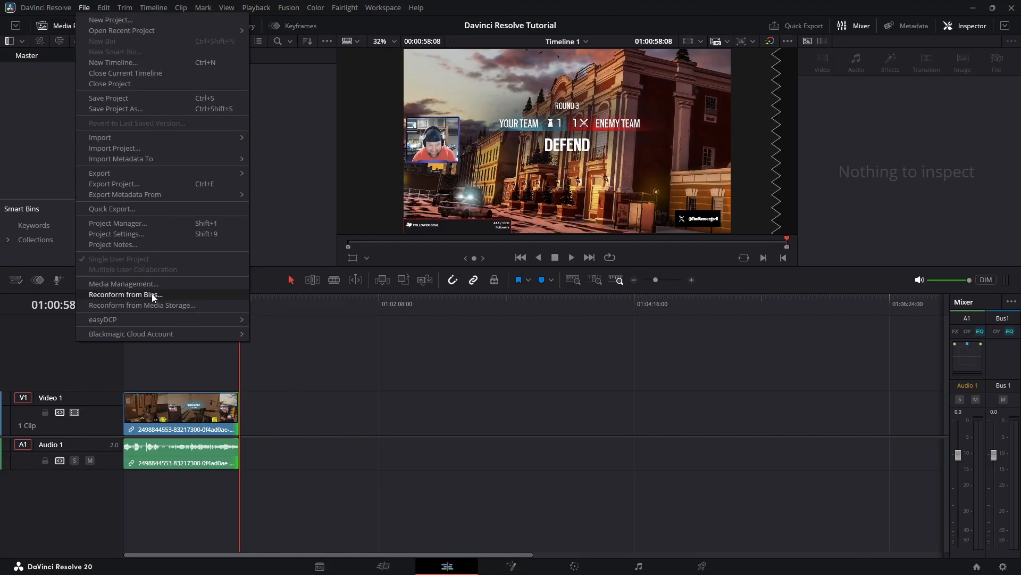
left_click(115, 234)
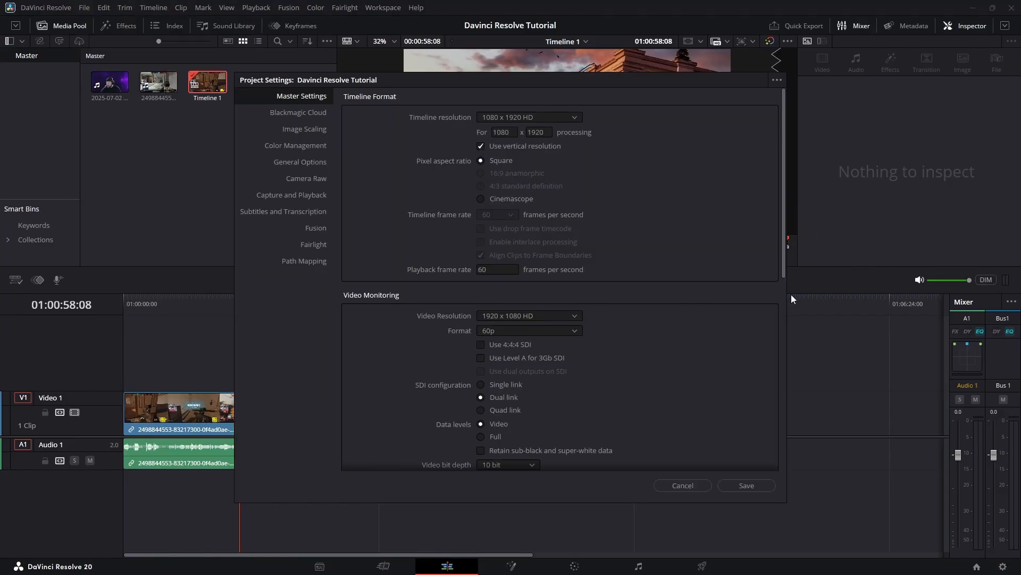
left_click(737, 483)
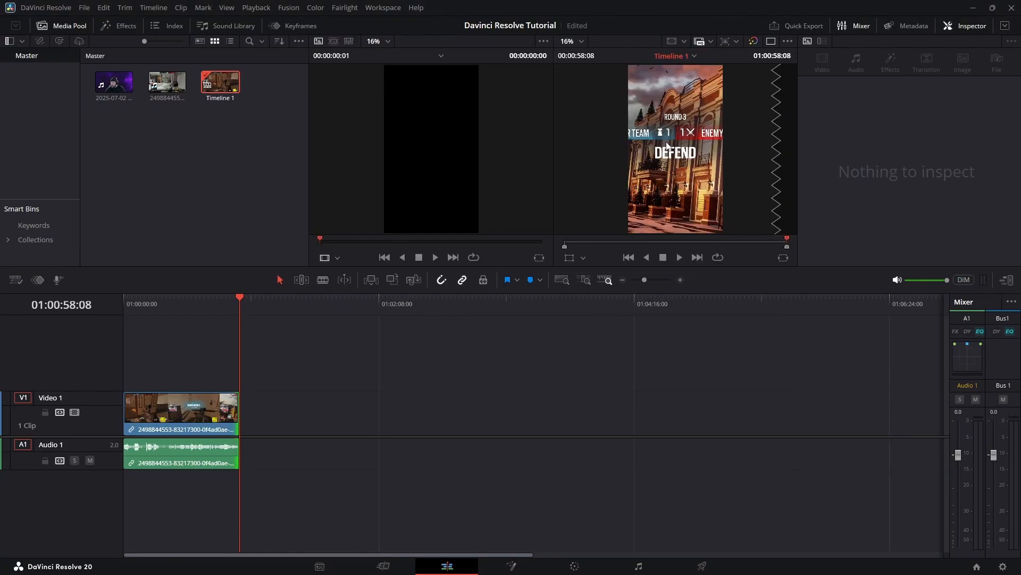
- Move the clip up to Video 2 and place a pasted copy of it directly underneath on Video 1
left_click_drag(197, 414, 179, 369)
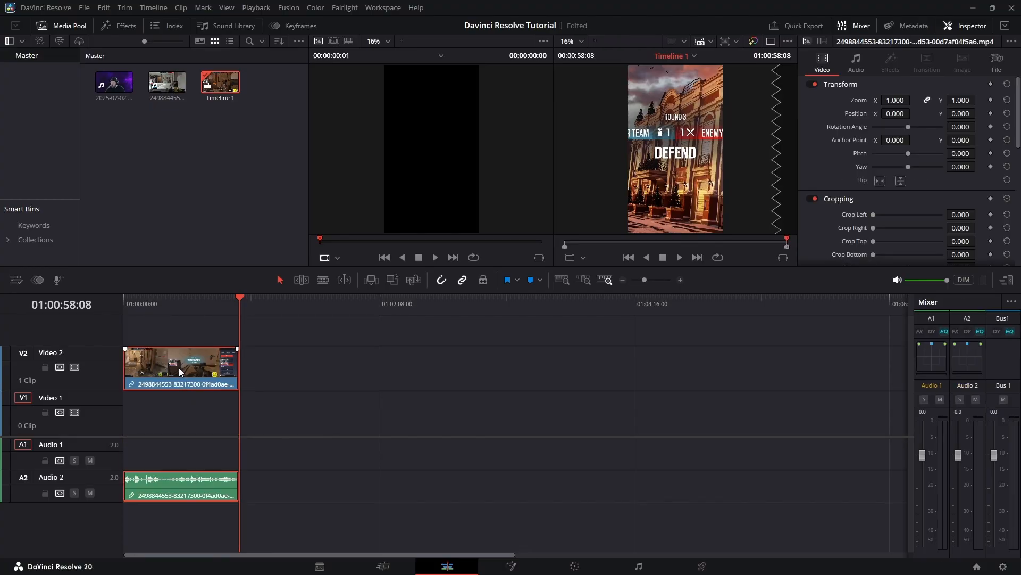
right_click(179, 369)
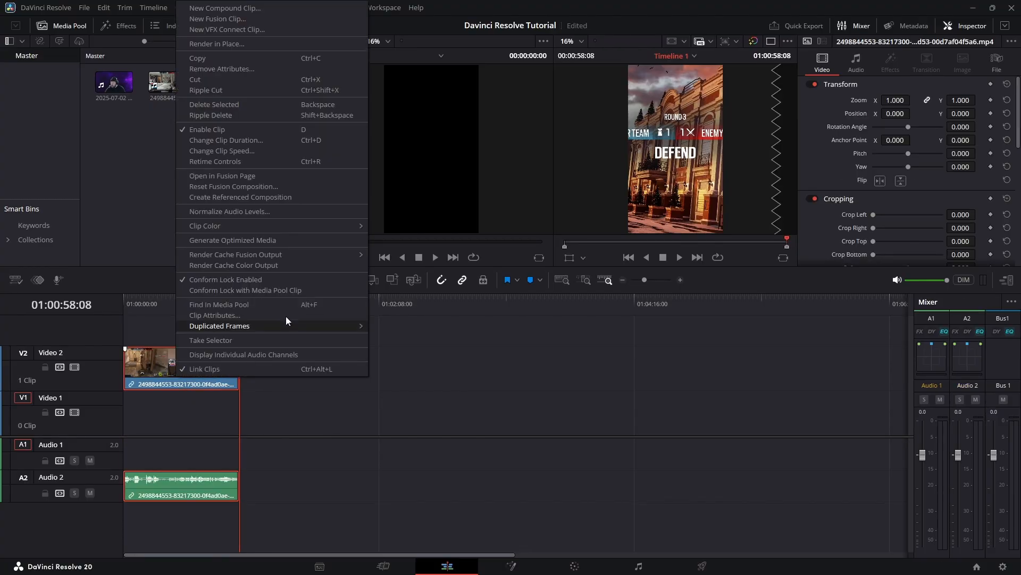
left_click(238, 59)
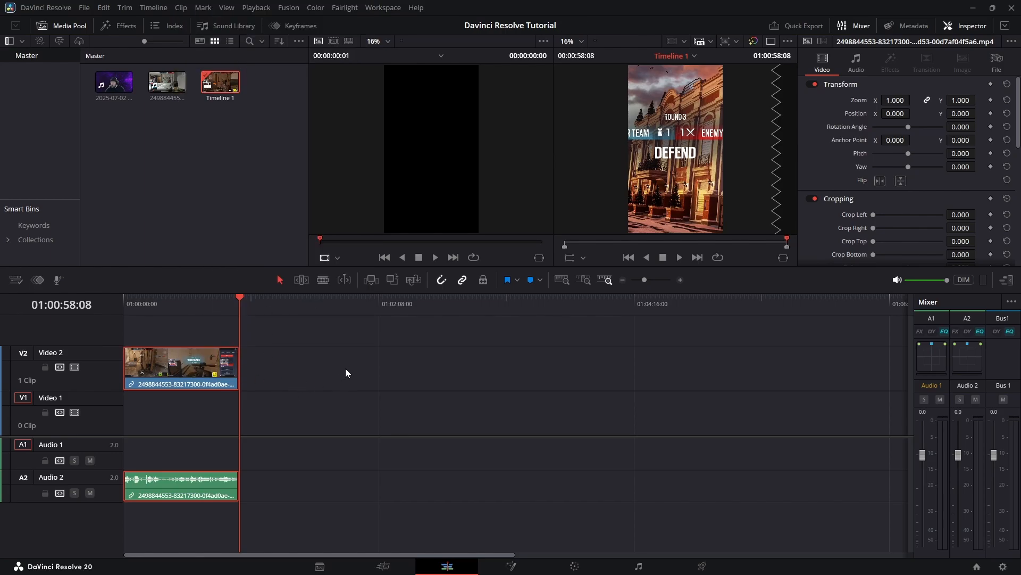
left_click(353, 306)
right_click(414, 376)
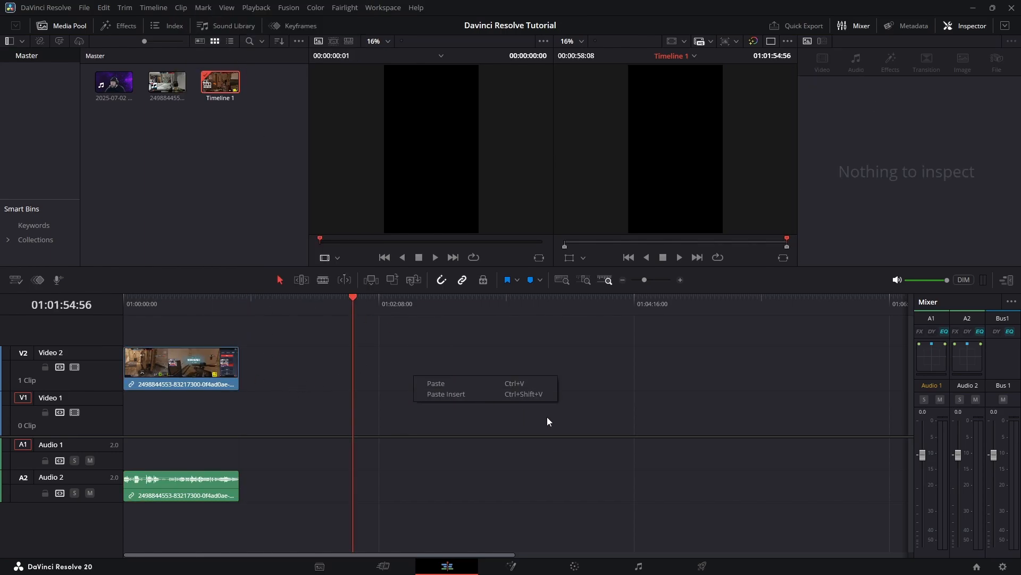
left_click(466, 381)
left_click_drag(416, 376, 188, 414)
left_click(320, 403)
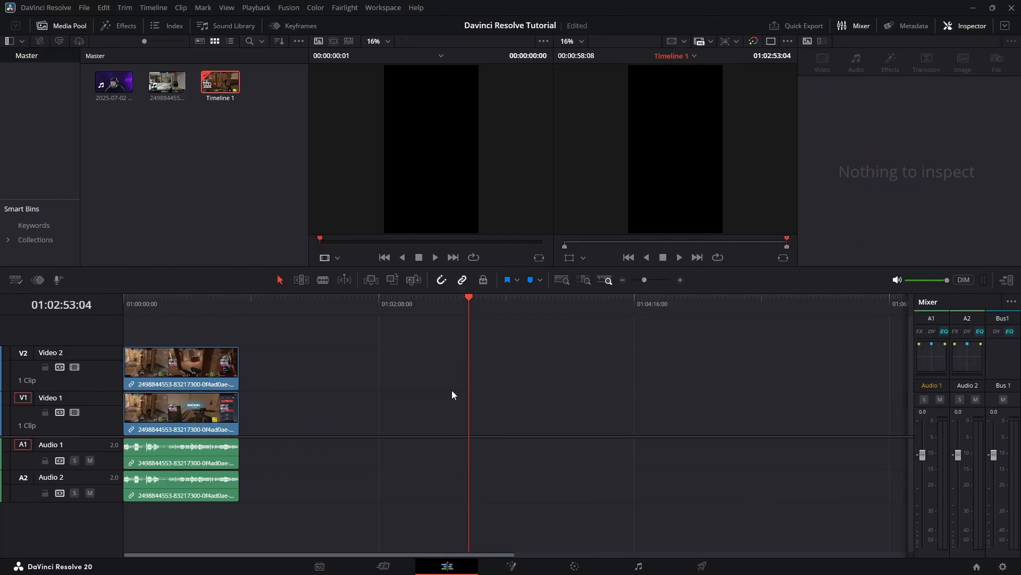
- Unlink the Video 1 clip from its audio and slide the two parts to different times on their tracks
right_click(190, 417)
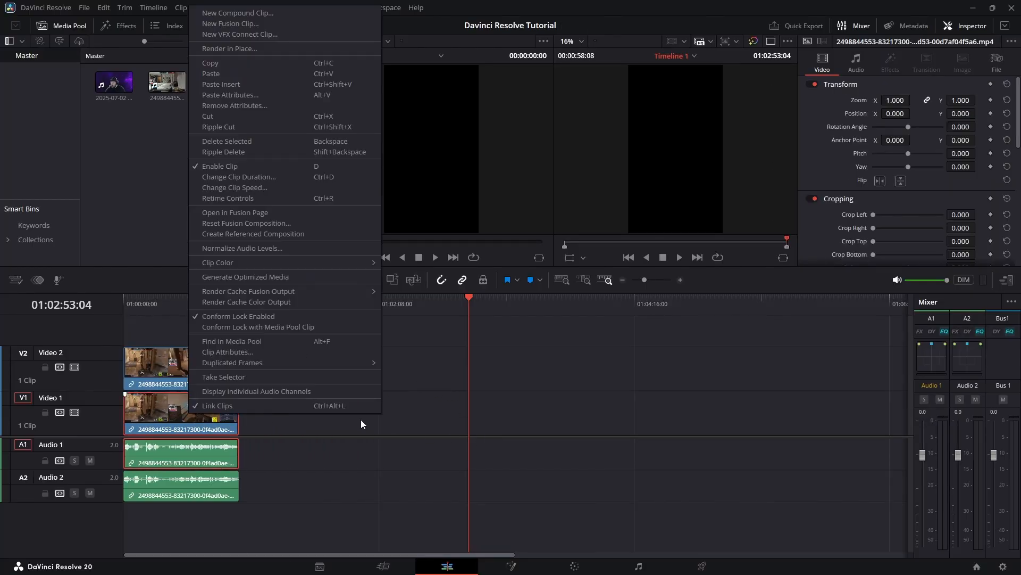
left_click(248, 405)
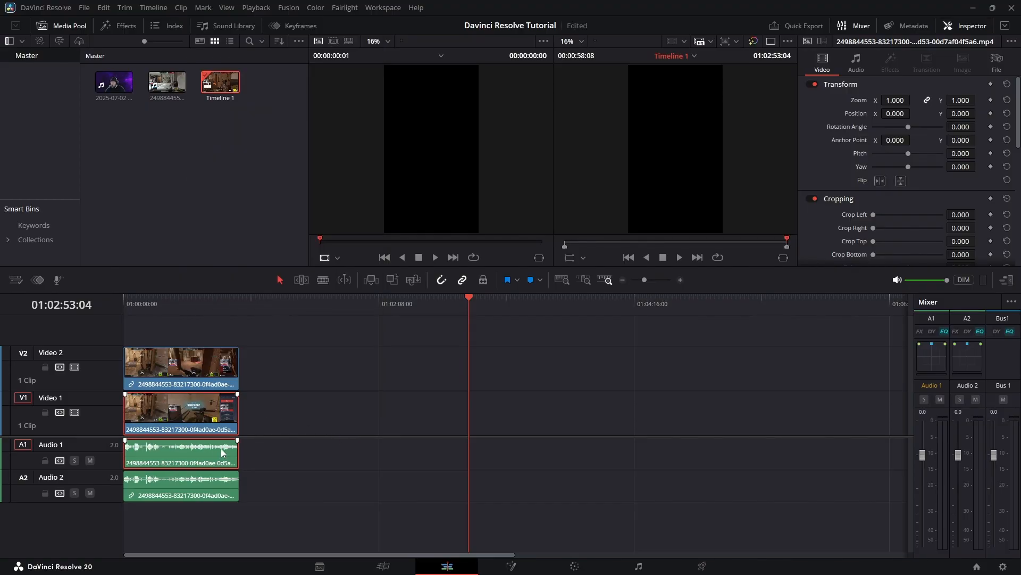
left_click_drag(221, 448, 308, 459)
left_click(348, 427)
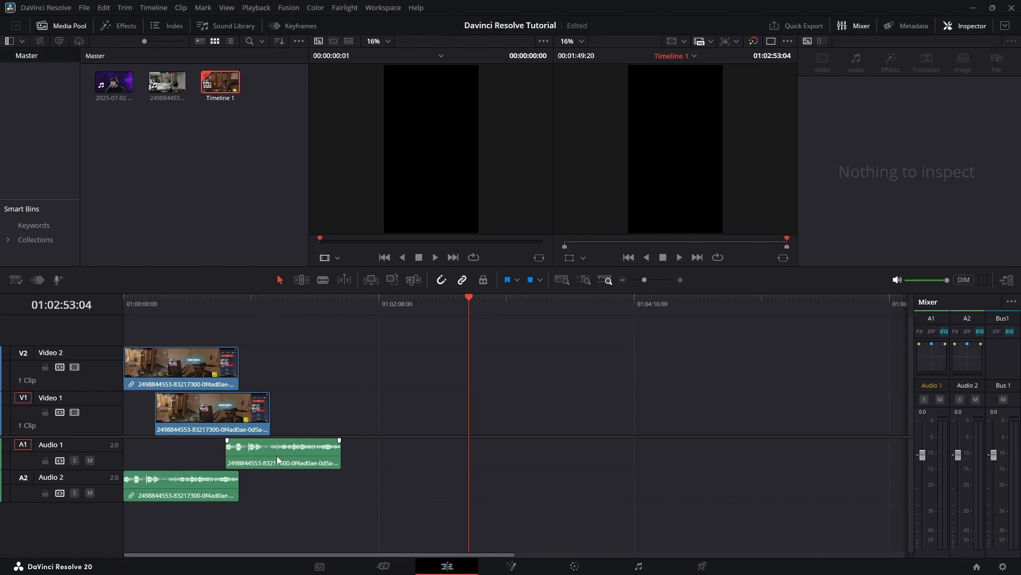
- Delete the unlinked audio clip on Audio 1 and realign the Video 1 clip with the start of the timeline
right_click(310, 455)
left_click(368, 404)
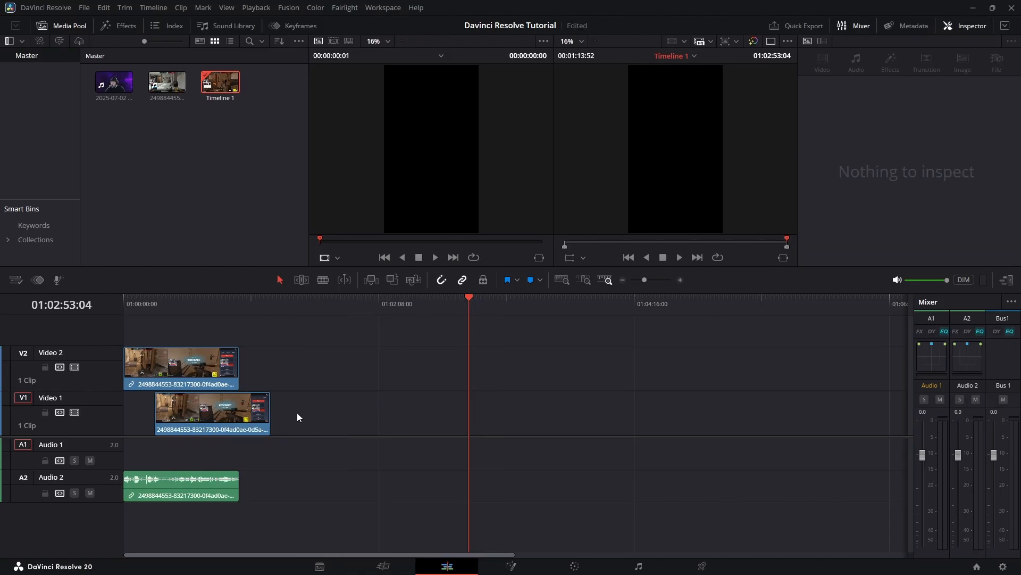
left_click_drag(218, 412, 187, 410)
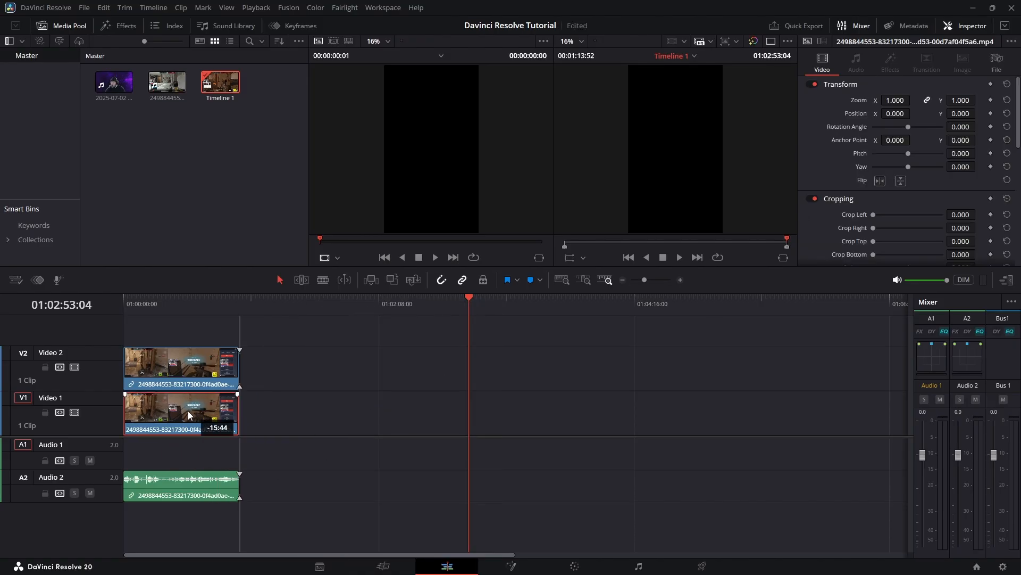
- Scale the Video 2 clip down to a linked zoom of 0.320, previewing the frame at 01:00:16:00
left_click(187, 371)
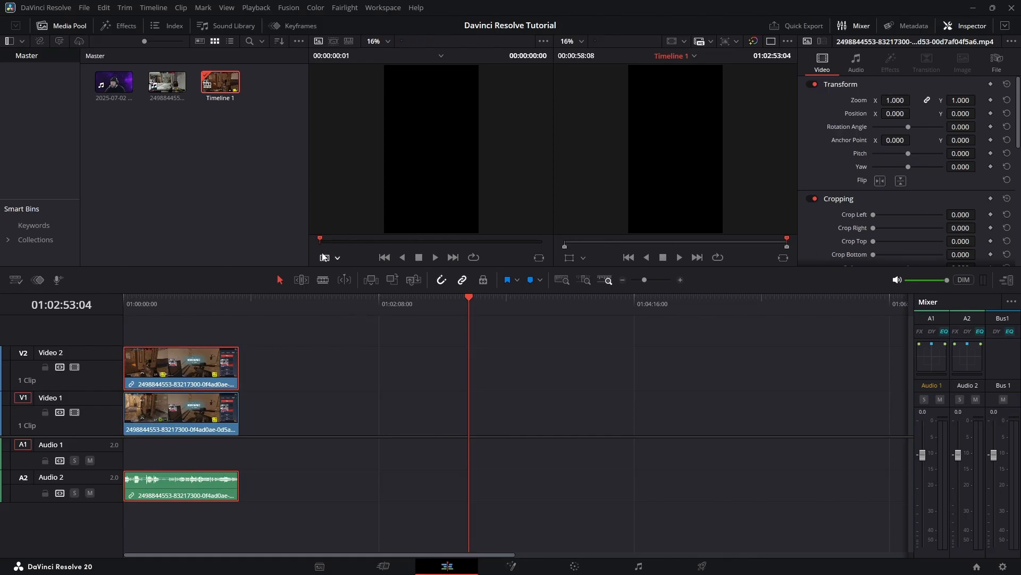
mouse_move(167, 302)
left_mouse_down()
mouse_move(142, 305)
mouse_move(155, 304)
left_mouse_up()
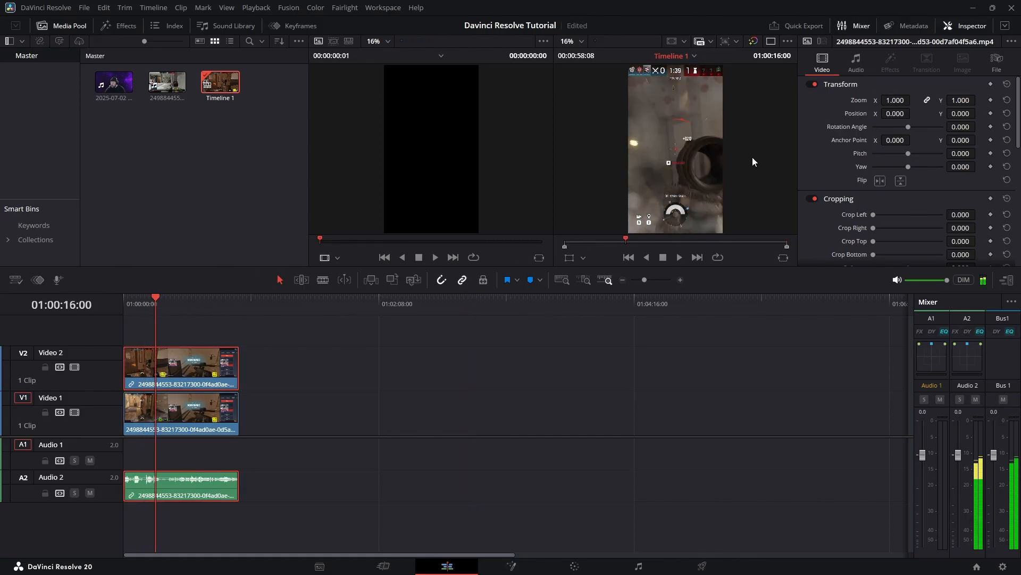
left_click(895, 100)
type("0.19")
key("Return")
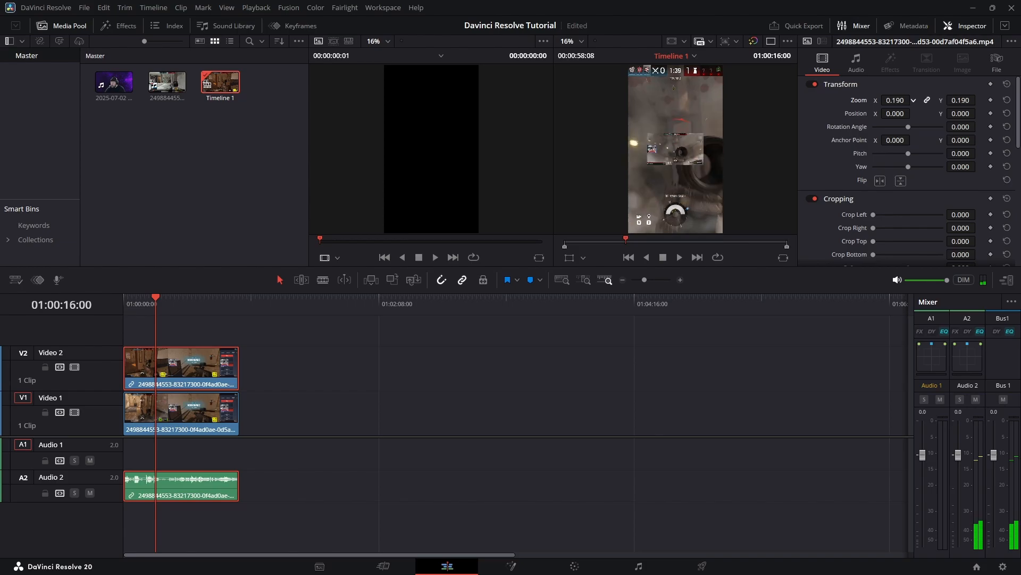
left_click_drag(895, 100, 914, 99)
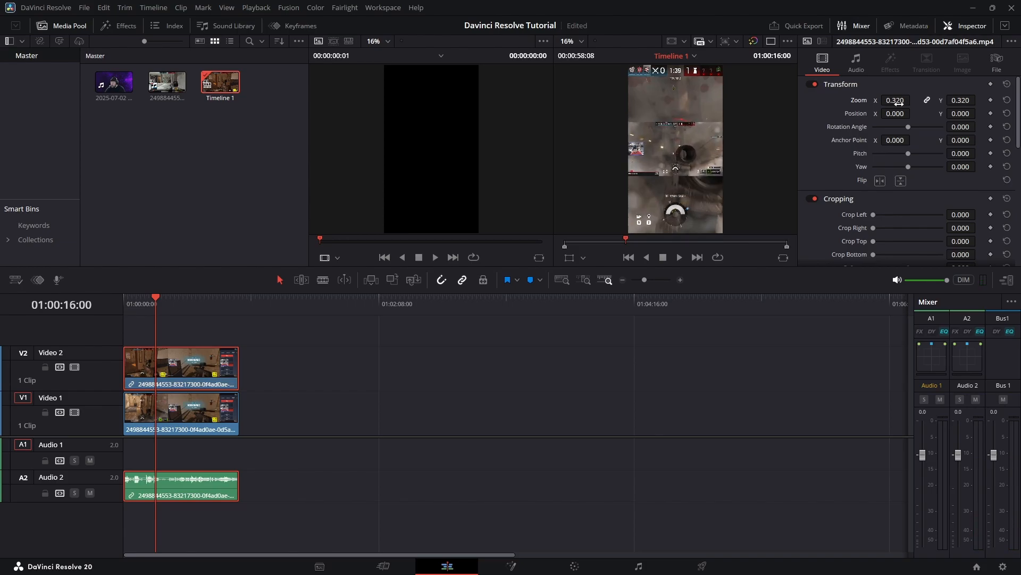
- Apply the Box Blur effect to the background clip on Video 1
left_click(197, 418)
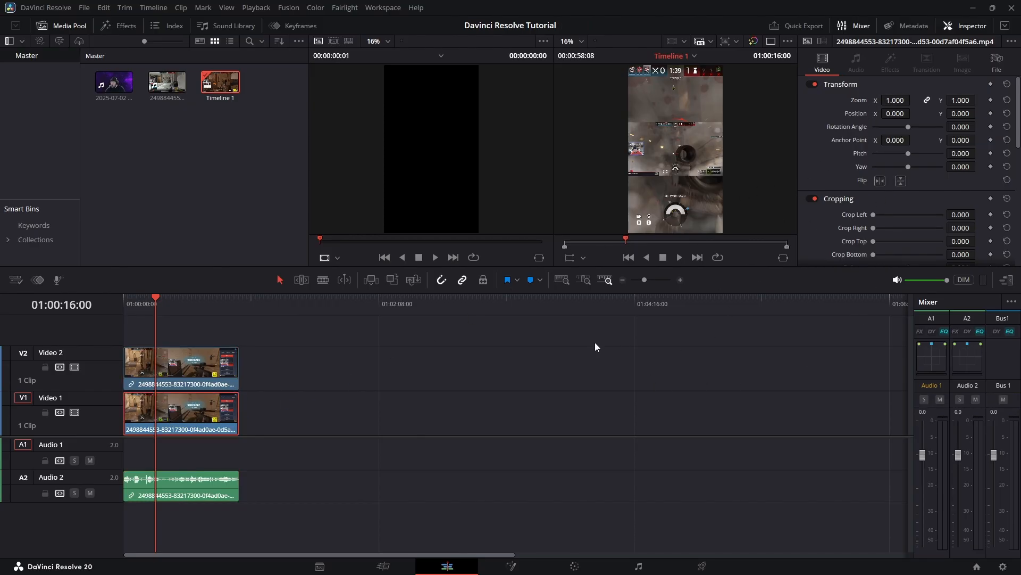
left_click(121, 28)
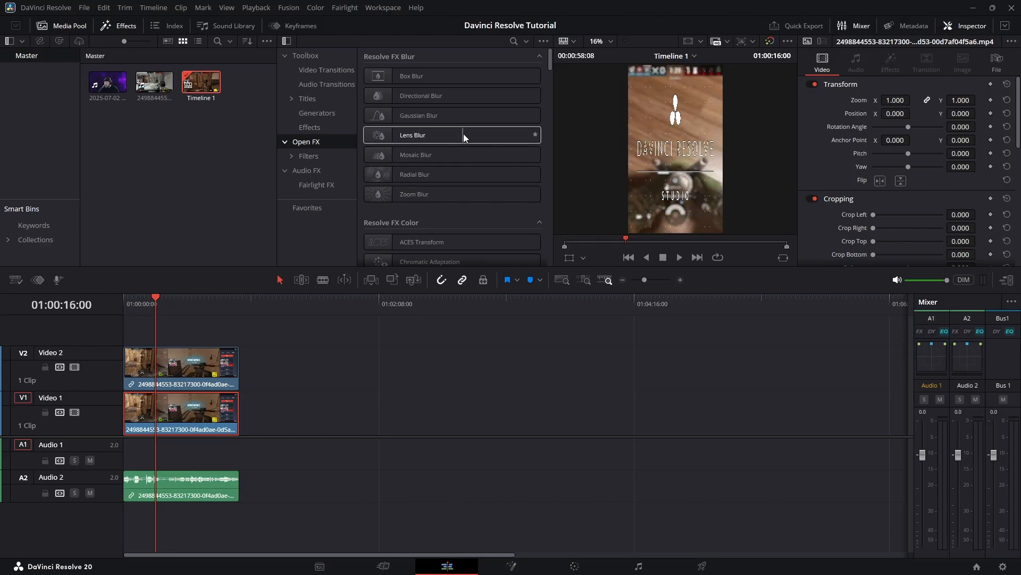
left_click_drag(407, 72, 178, 413)
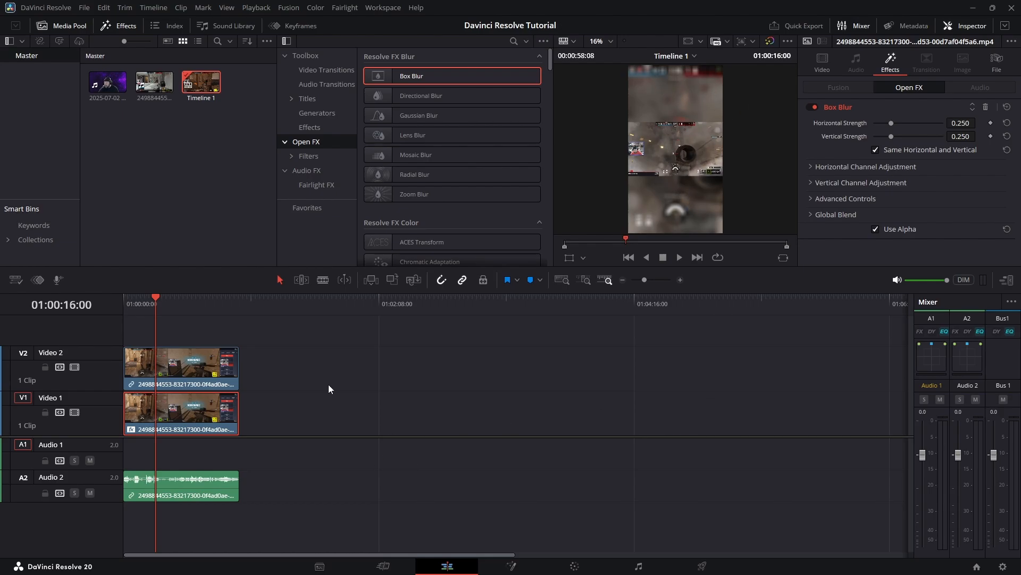
- Play the timeline from its start in an enlarged viewer to check the blurred background, and restore the viewer's size
key("Home")
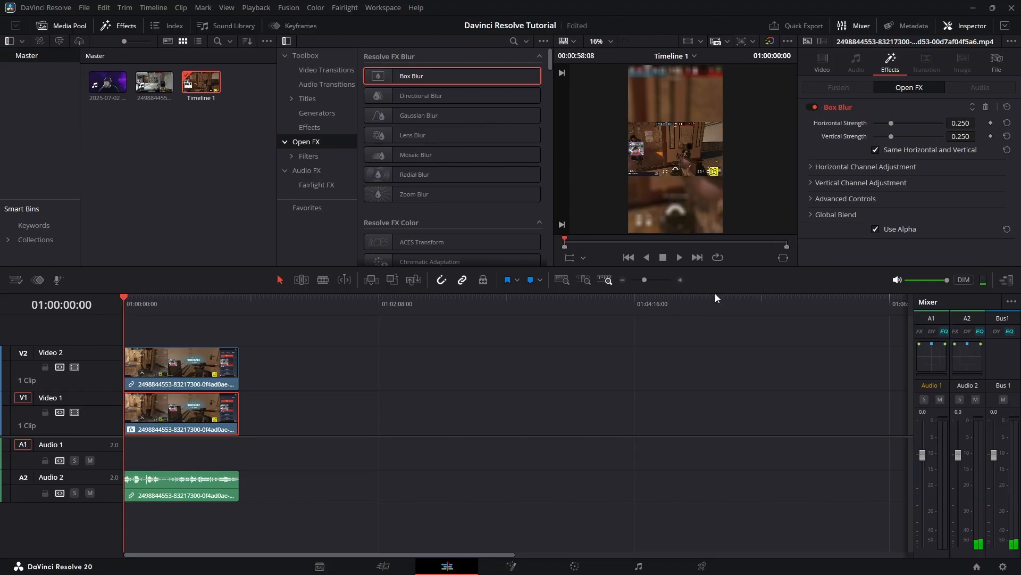
left_click_drag(714, 266, 698, 429)
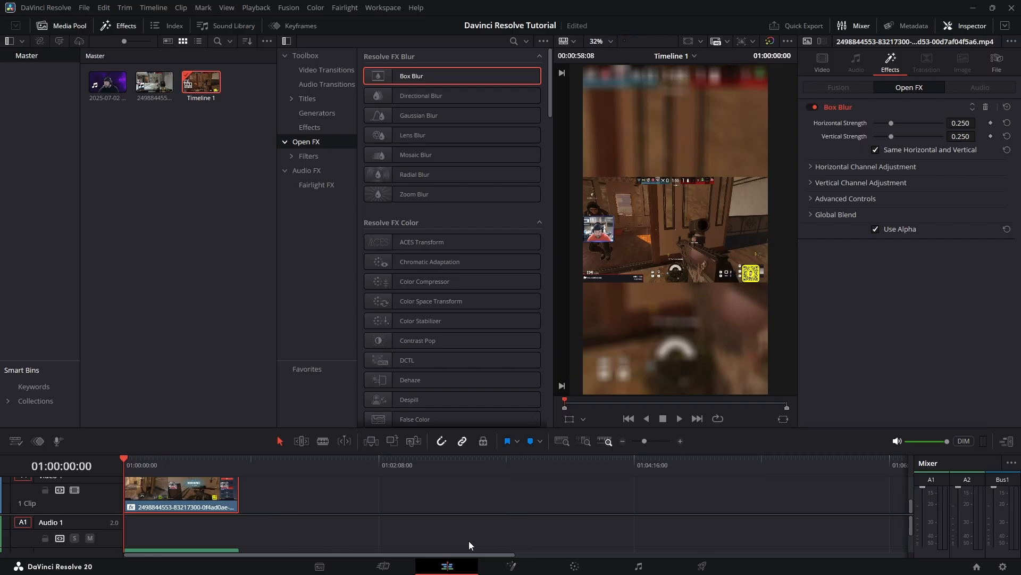
left_click(680, 418)
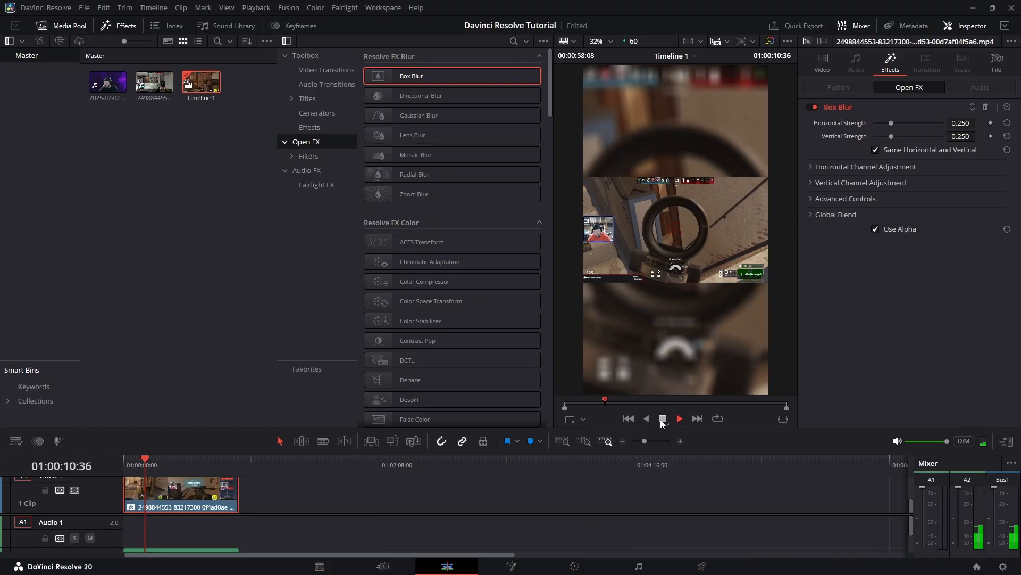
key("space")
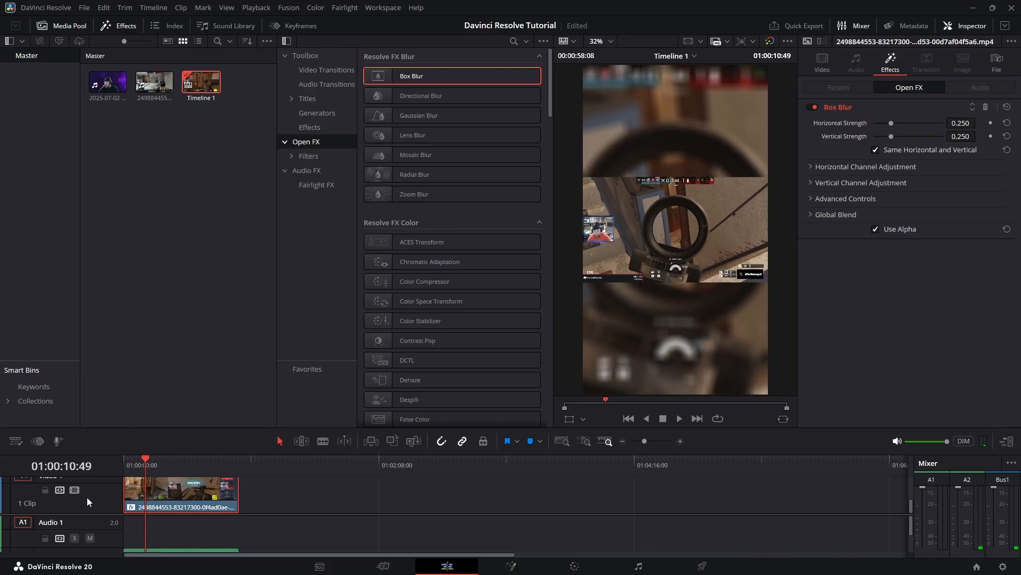
scroll(87, 497, "up", 2)
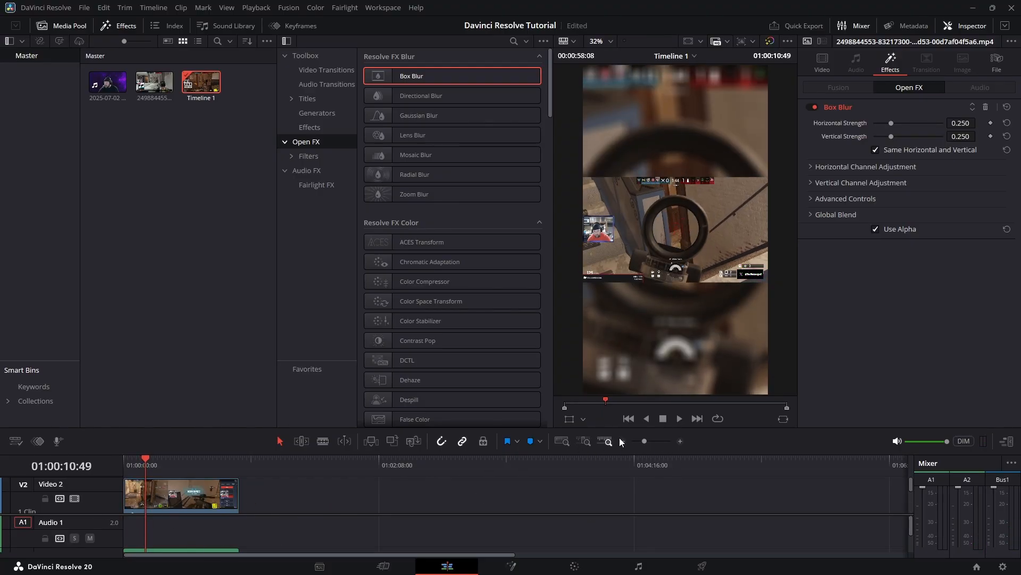
left_click_drag(623, 454, 623, 289)
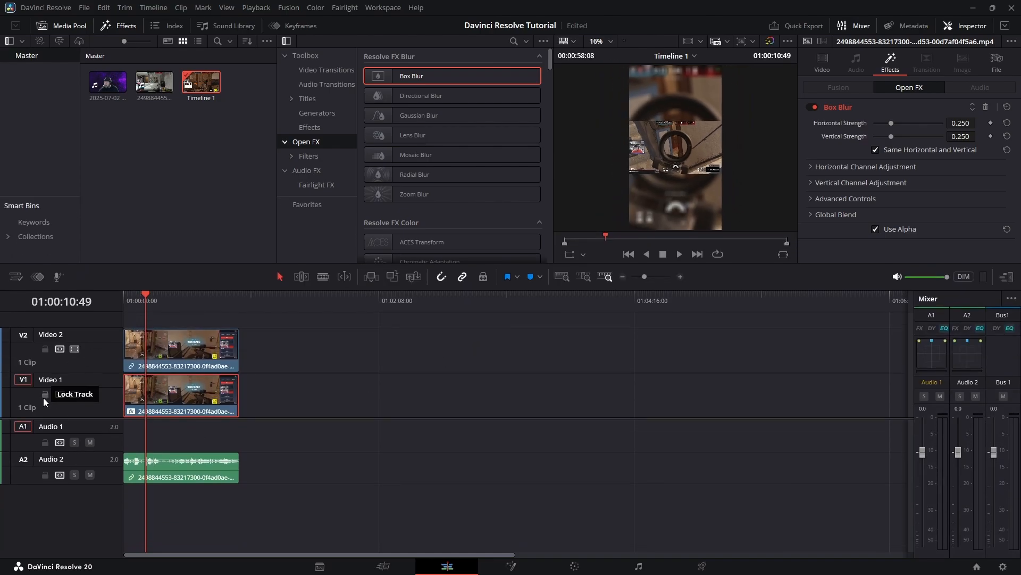
right_click(94, 405)
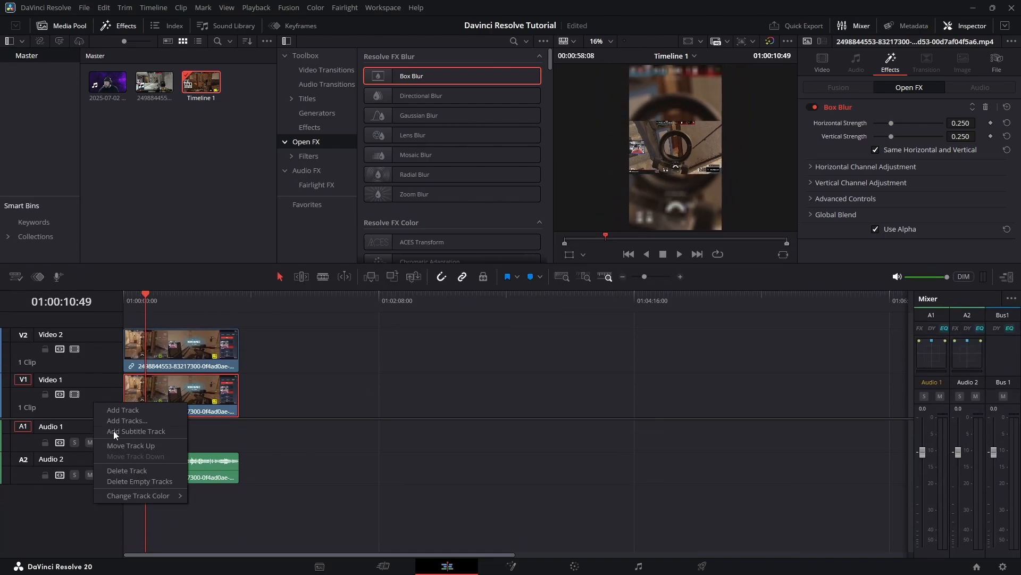
mouse_move(162, 496)
left_click(320, 438)
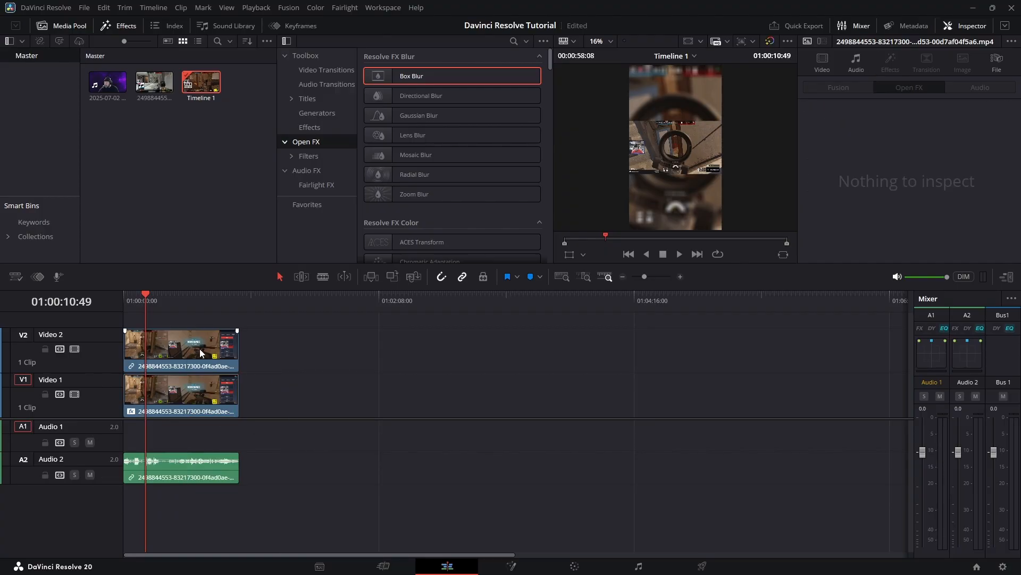
- Slide the Video 1 clip far along the timeline and play the Video 2 footage without its background in an enlarged viewer
left_click_drag(203, 353, 635, 406)
left_click(163, 399)
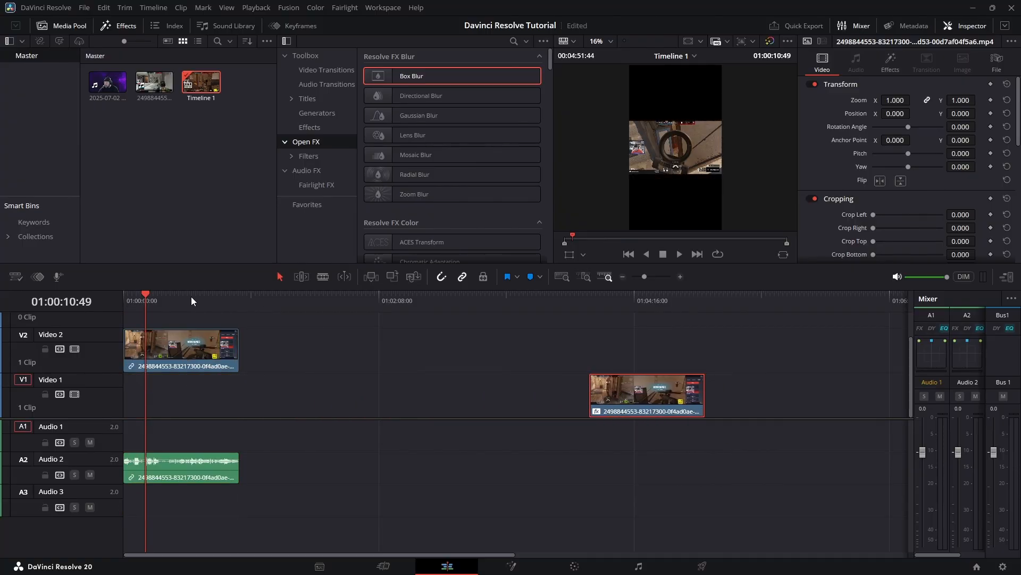
left_click_drag(146, 295, 122, 294)
left_click(680, 254)
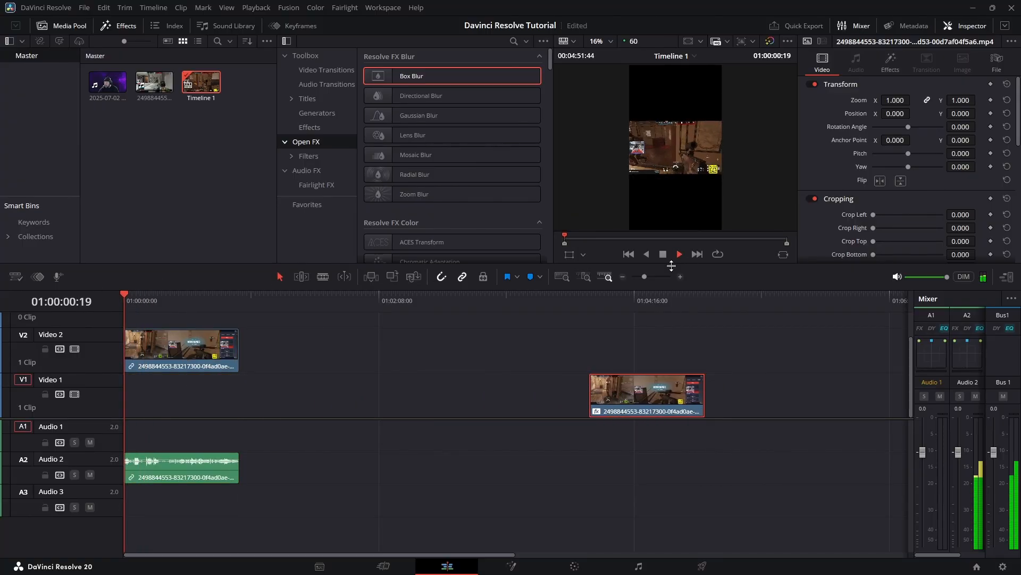
left_click_drag(682, 266, 698, 461)
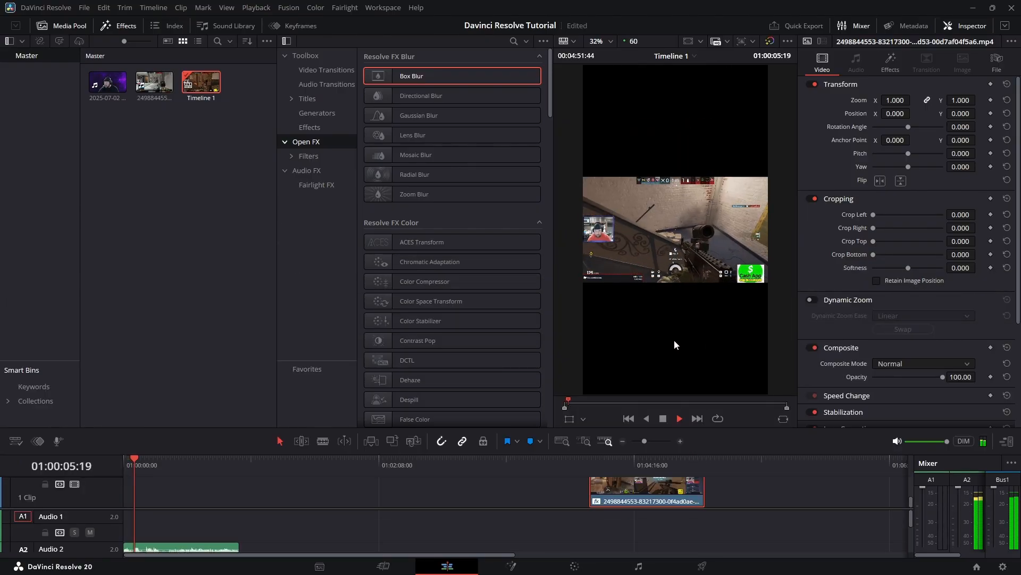
left_click(663, 419)
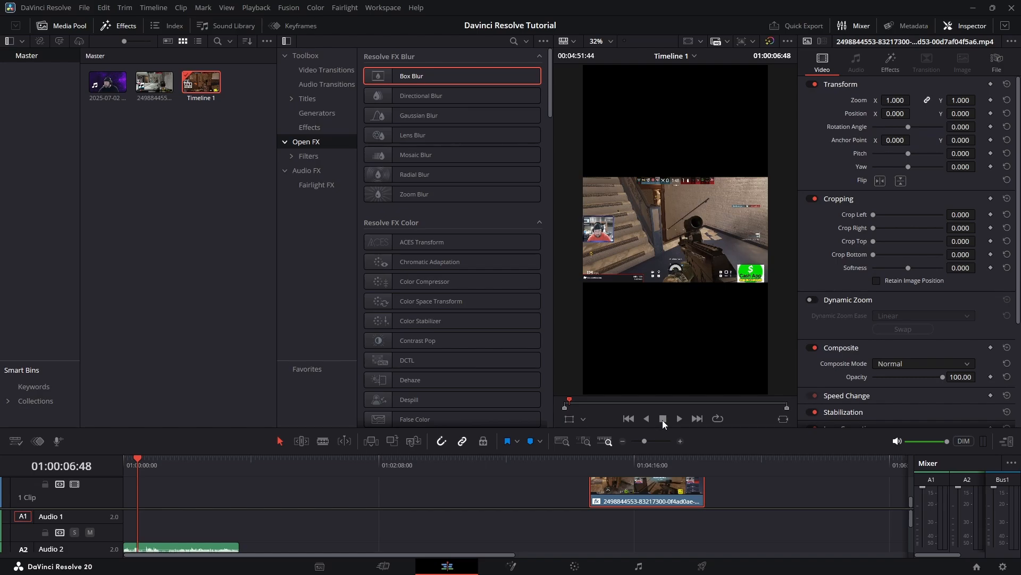
- Move the Video 1 clip back to the start of the timeline, directly beneath the Video 2 clip
left_click(625, 442)
left_click(624, 443)
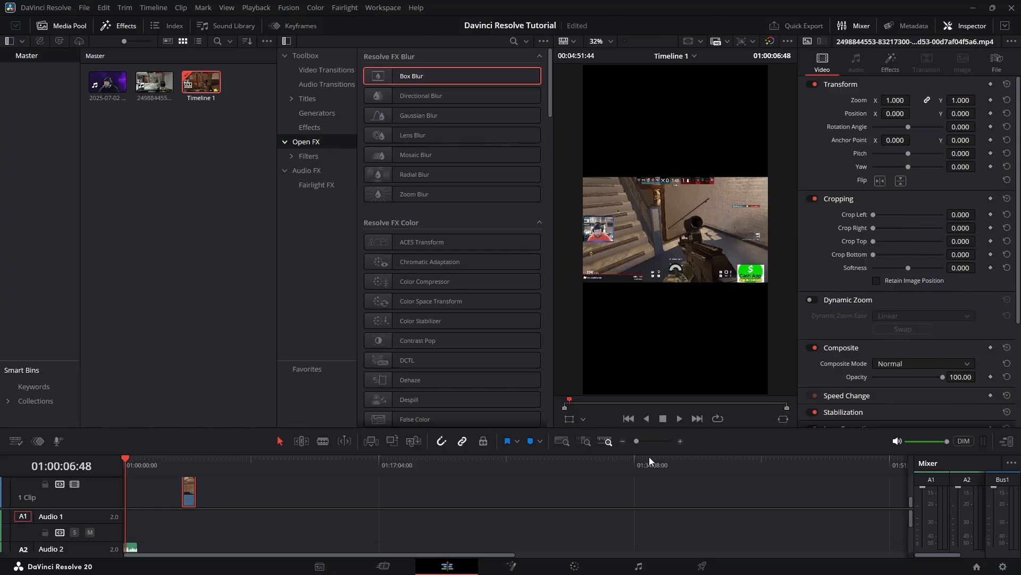
left_click_drag(651, 452, 618, 263)
left_click_drag(191, 358, 72, 346)
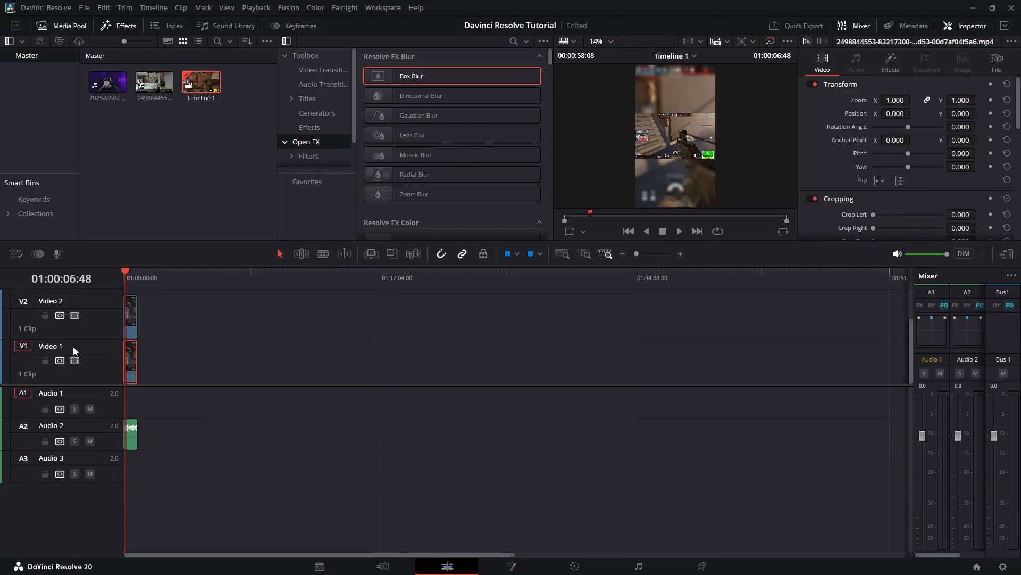
left_click(129, 317)
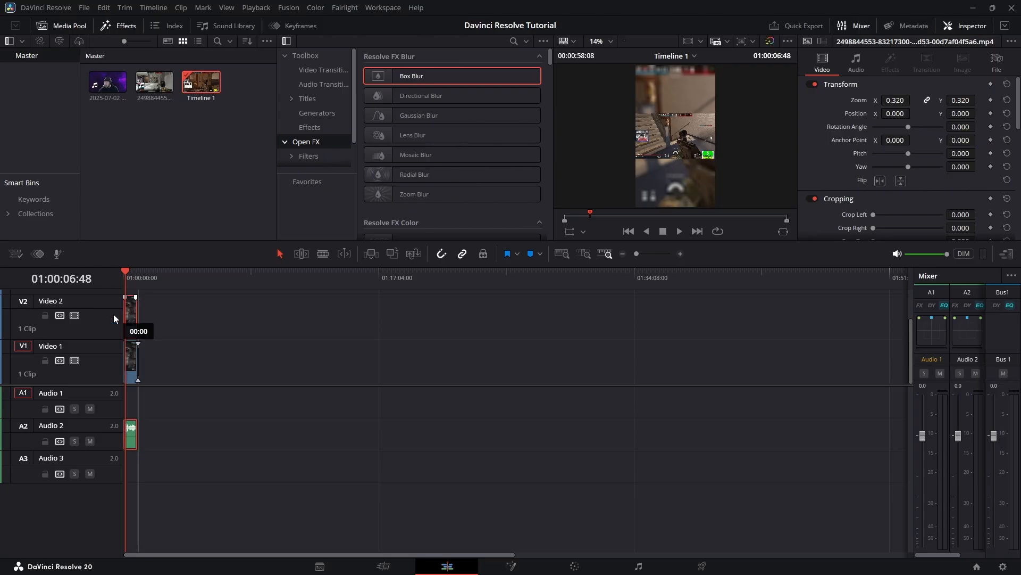
left_click(681, 254)
left_click(681, 254)
left_click(681, 254)
left_click(681, 254)
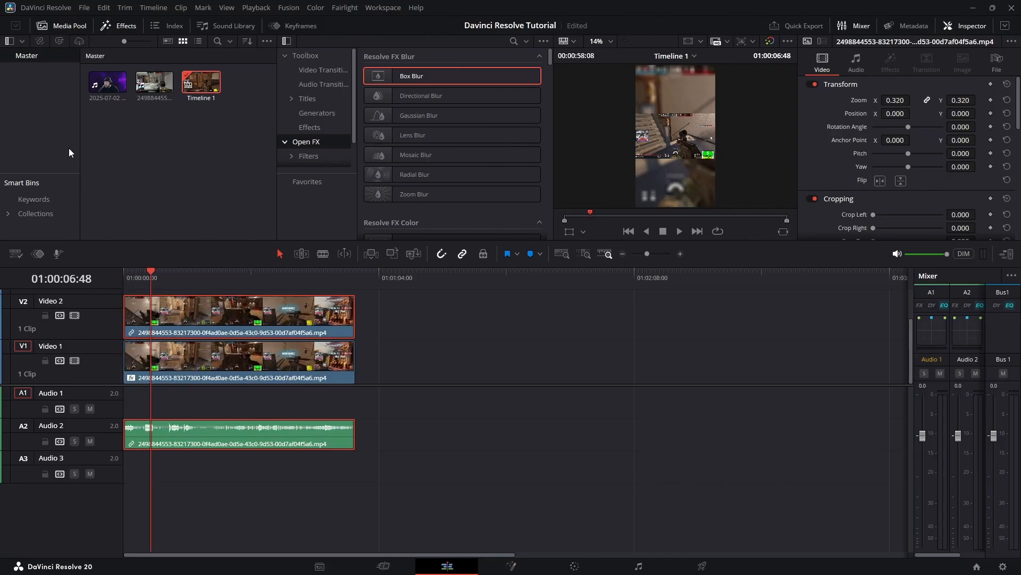
left_click(126, 22)
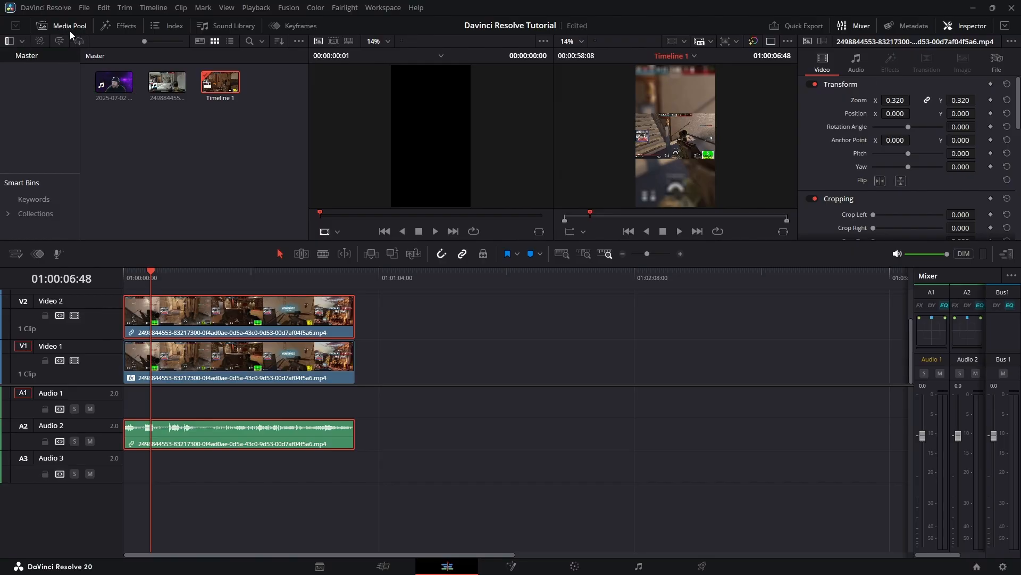
left_click(84, 8)
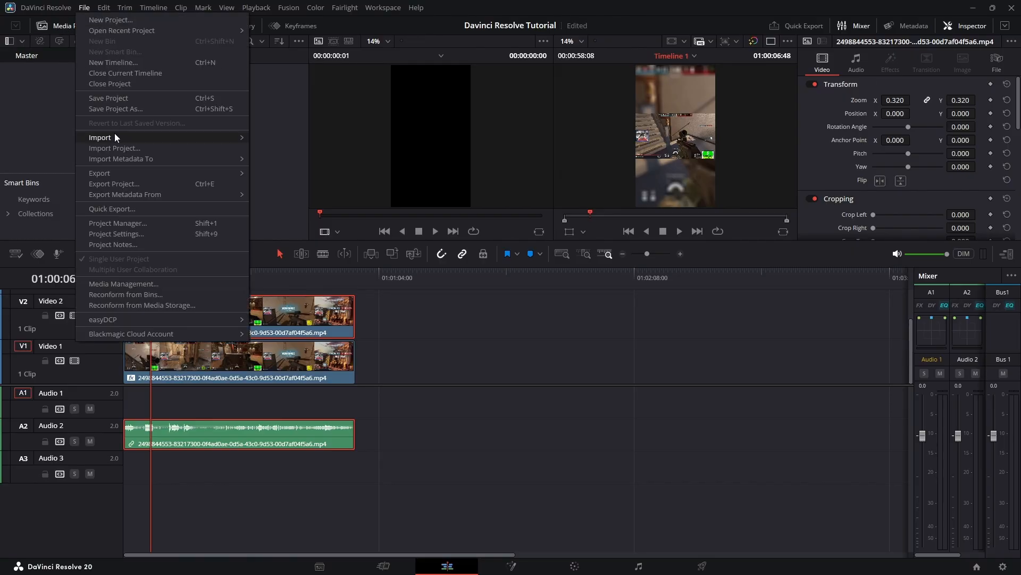
left_click(375, 198)
- Add a Text+ title on Video 3 above the gameplay clip and extend it over the clip's full length
left_click(118, 26)
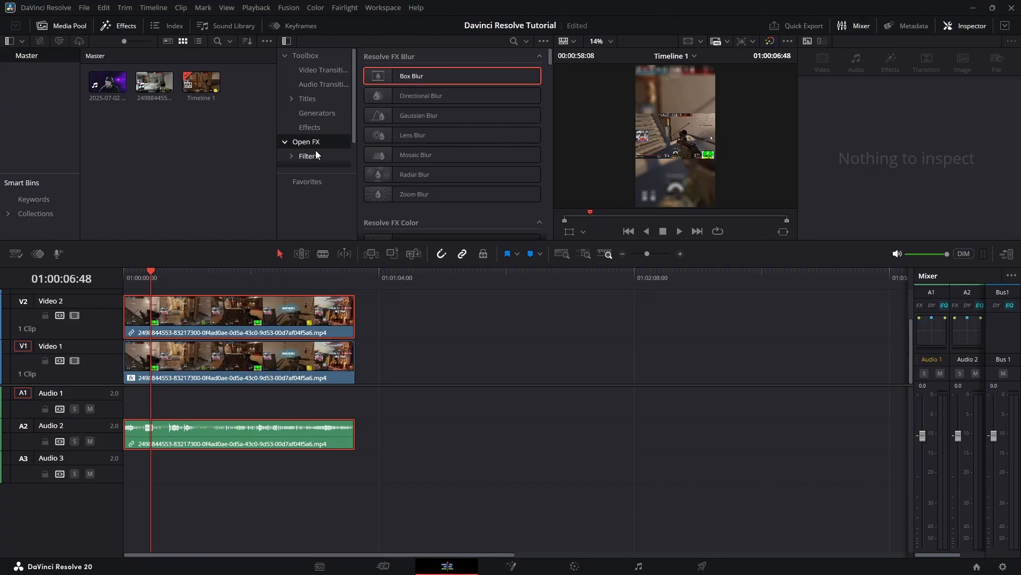
scroll(319, 133, "down", 2)
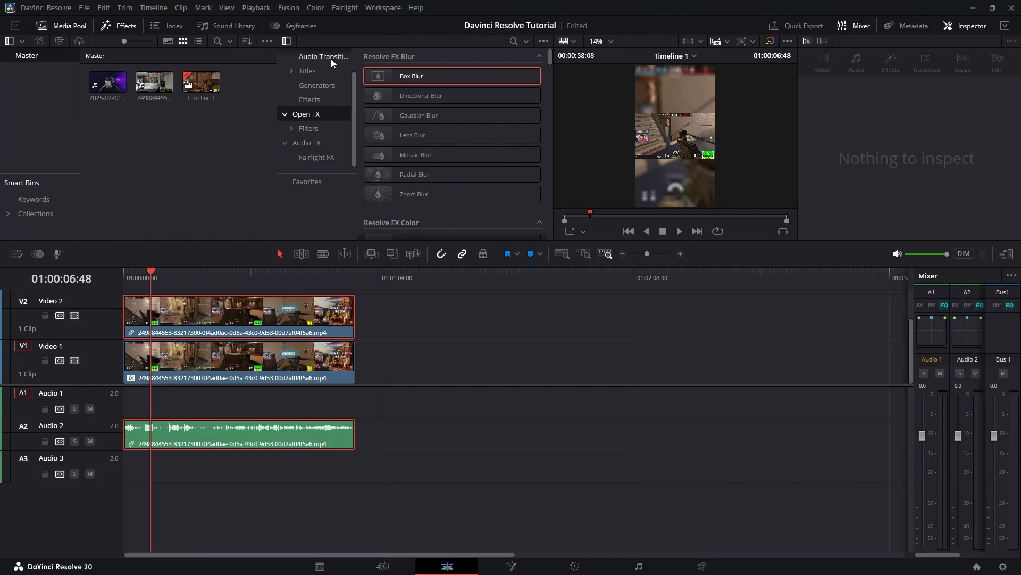
scroll(320, 80, "up", 2)
left_click(308, 100)
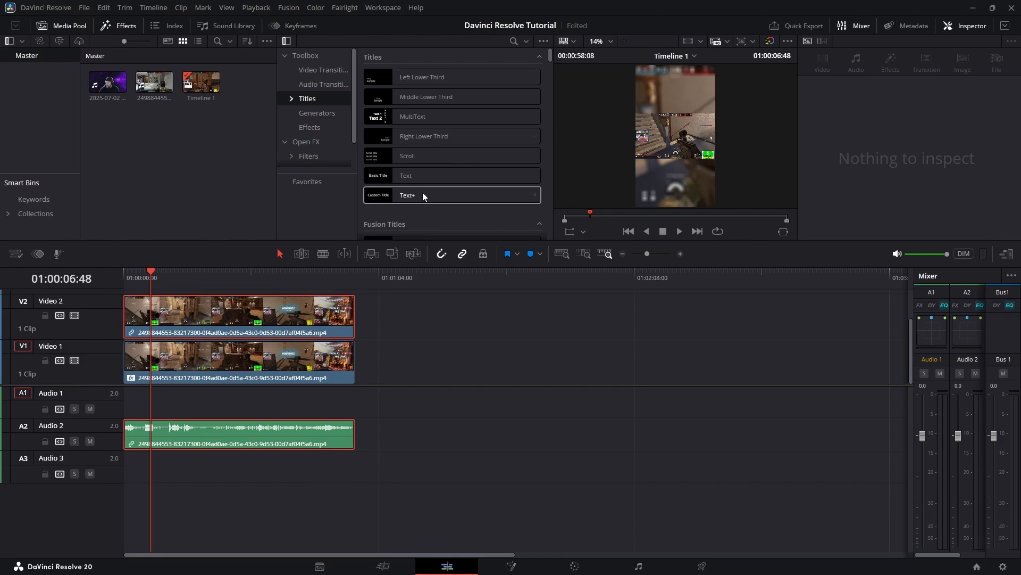
left_click_drag(421, 196, 449, 322)
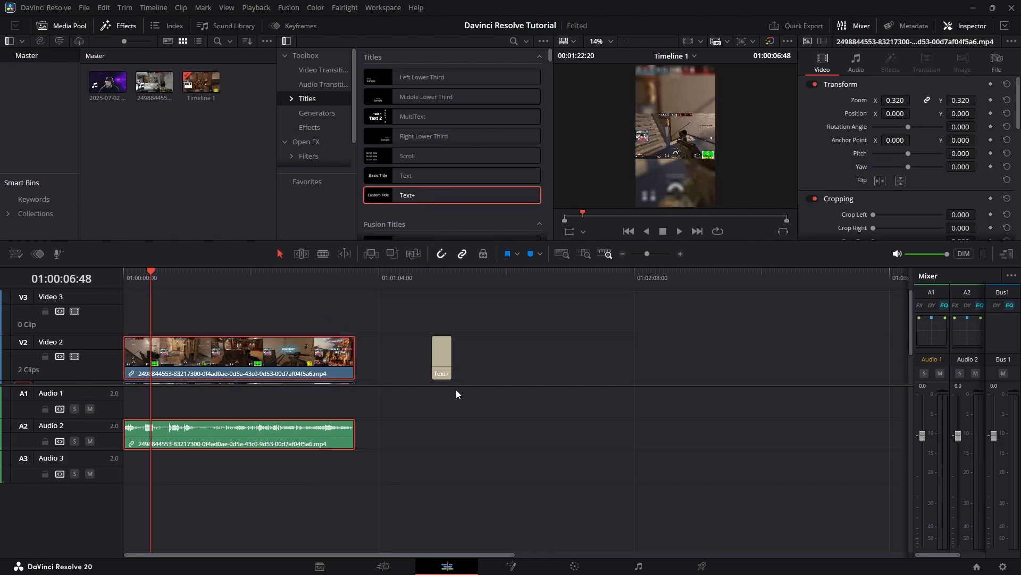
left_click_drag(447, 363, 349, 314)
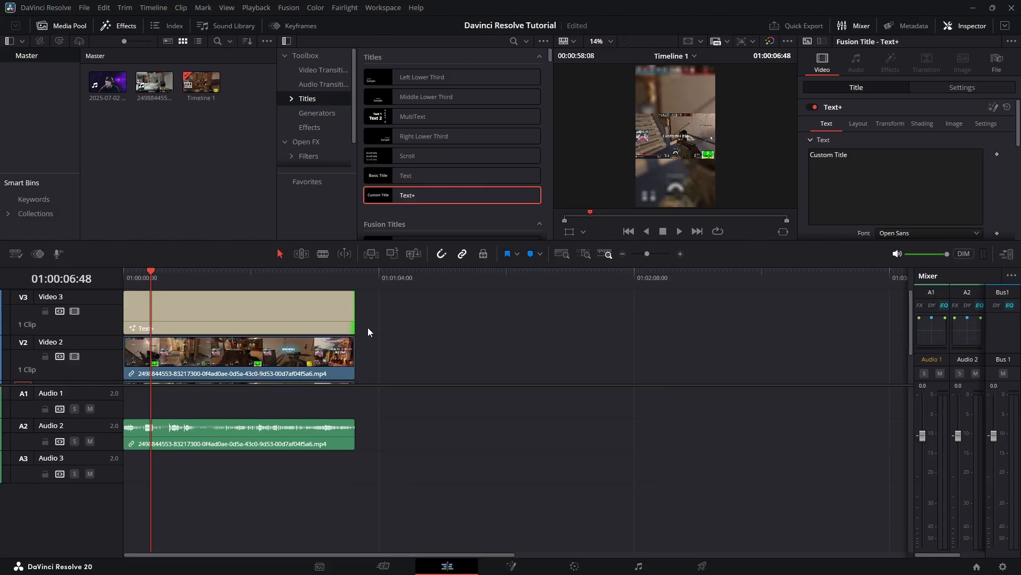
- Replace the Text+ title's placeholder text with "Twitch.tv/TheMessengerB"
left_click(195, 317)
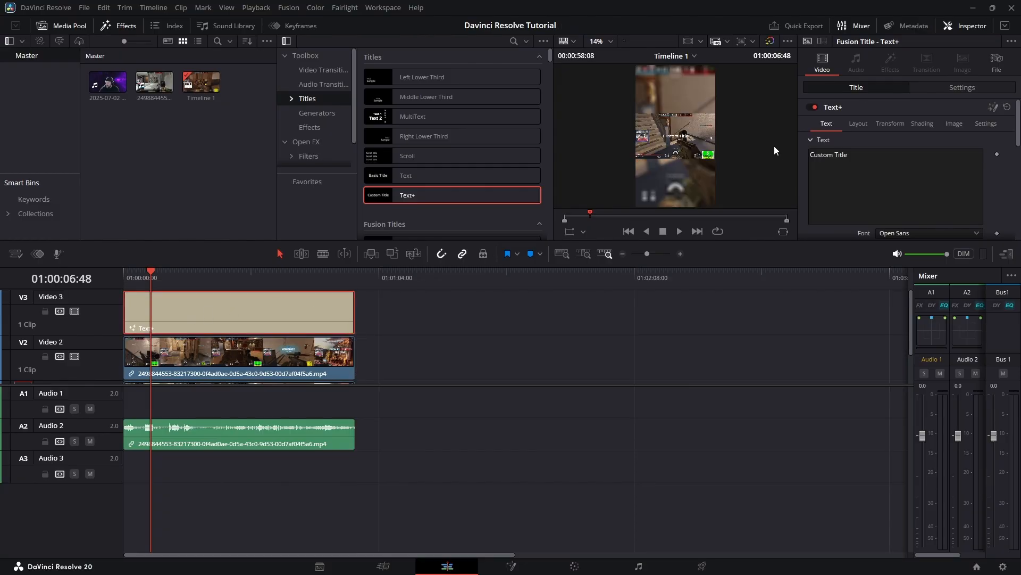
left_click(868, 170)
triple_click(812, 158)
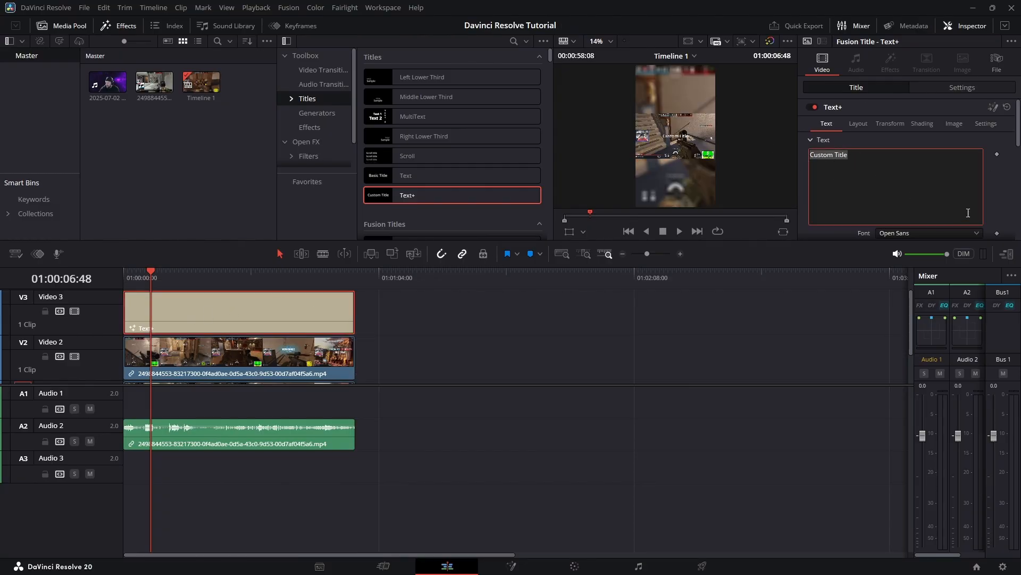
type("Twitch.tv/The Mes")
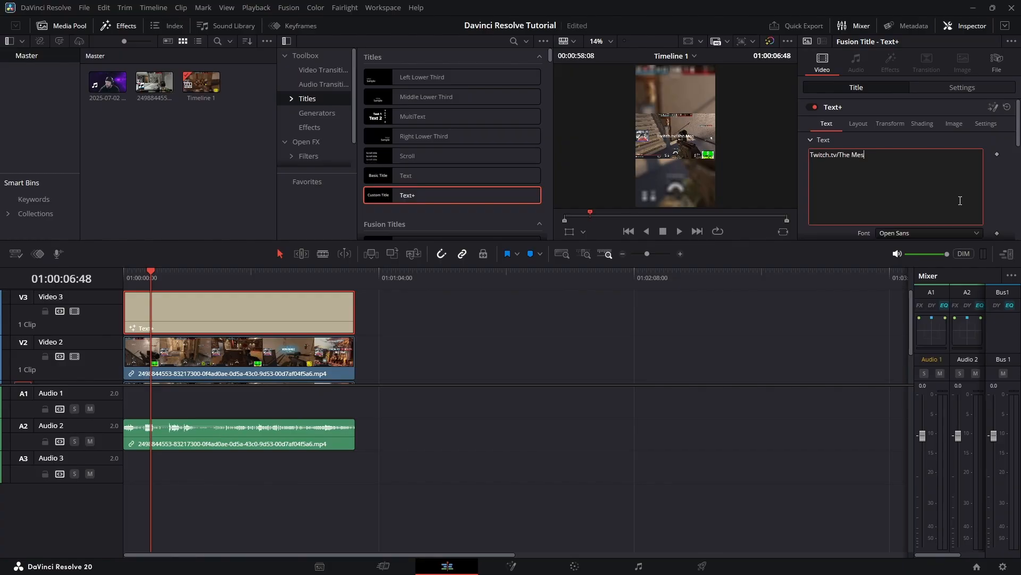
key("BackSpace")
key("BackSpace")
type("Messengfe")
key("BackSpace")
key("BackSpace")
type("erB")
left_click(822, 300)
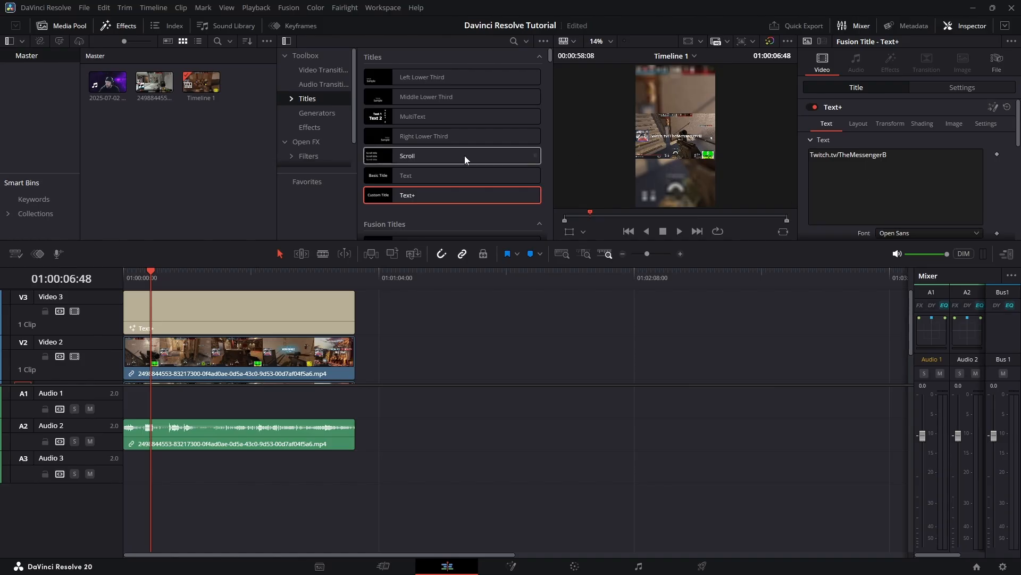
- Adjust the title's layout center to place it over the blurred area above the central gameplay footage
left_click(873, 124)
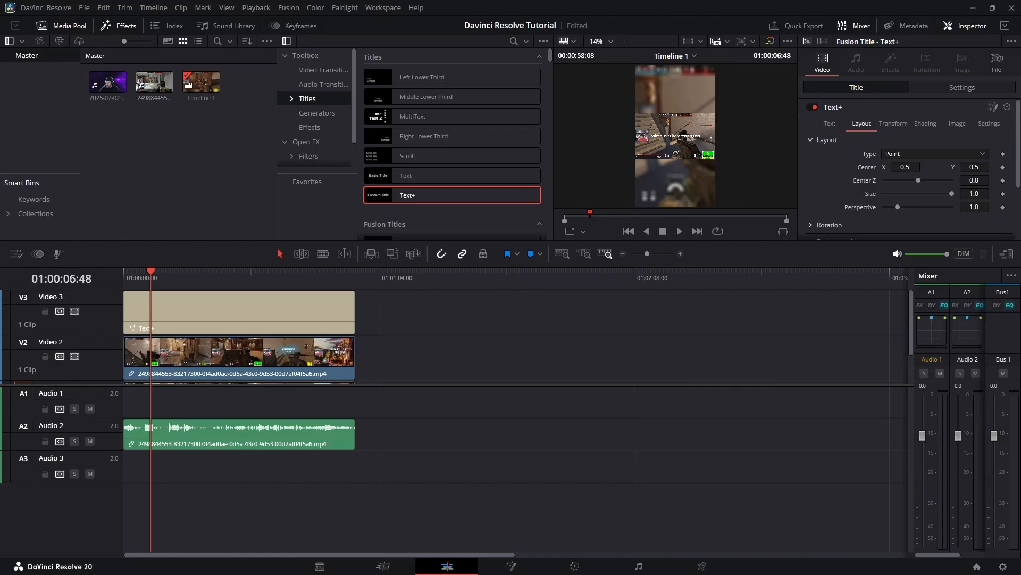
mouse_move(906, 167)
left_mouse_down()
mouse_move(948, 167)
mouse_move(910, 167)
left_mouse_up()
mouse_move(975, 167)
left_mouse_down()
mouse_move(858, 167)
mouse_move(1016, 167)
mouse_move(984, 168)
left_mouse_up()
- Set the title's font style to Extrabold Italic, keeping the Open Sans font
left_click(825, 125)
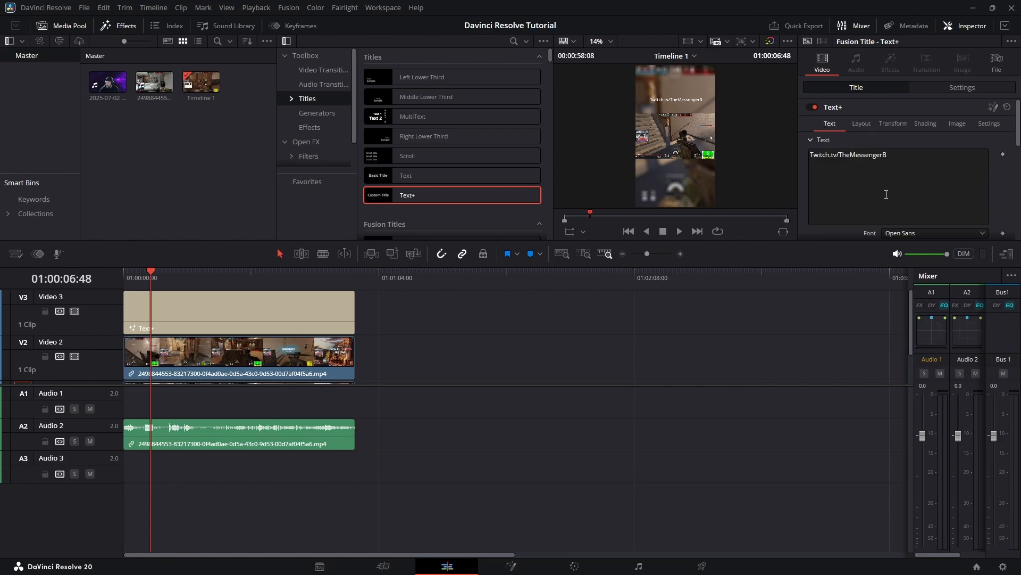
scroll(851, 196, "down", 3)
left_click(924, 140)
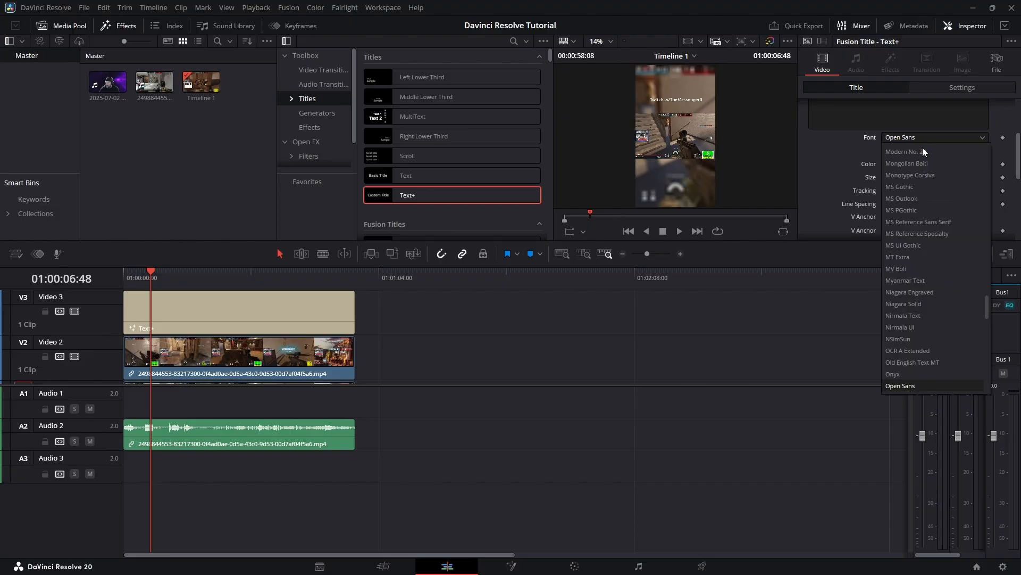
left_click(837, 124)
left_click(920, 151)
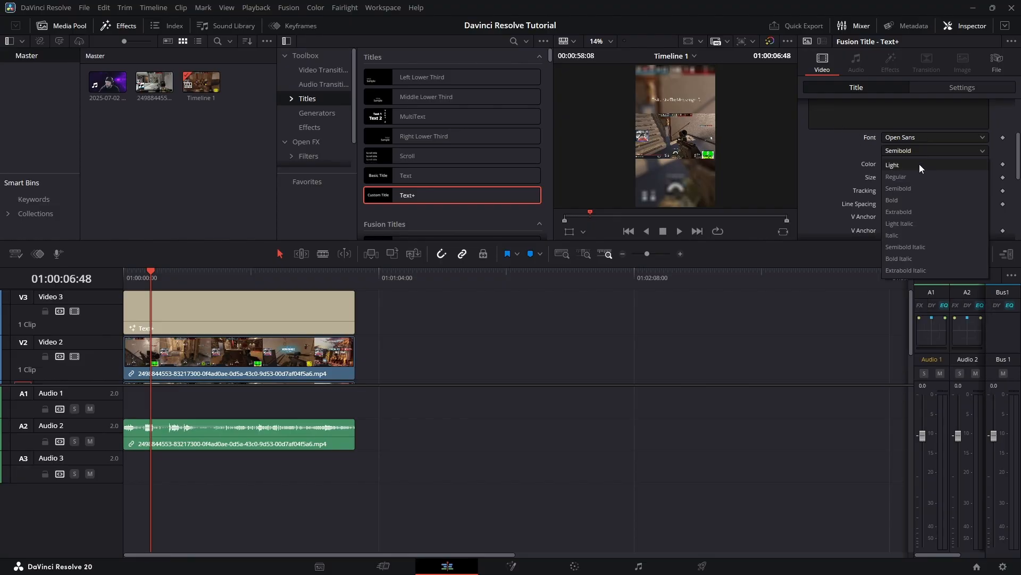
left_click(919, 270)
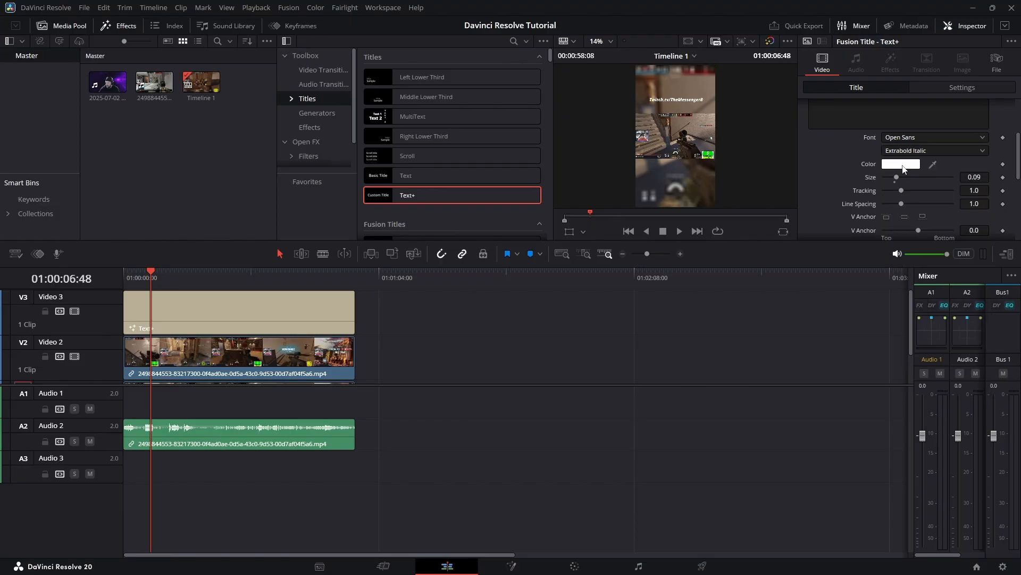
- Set the Text+ title's color to pure red (#ff0000) from the basic colors
left_click(903, 166)
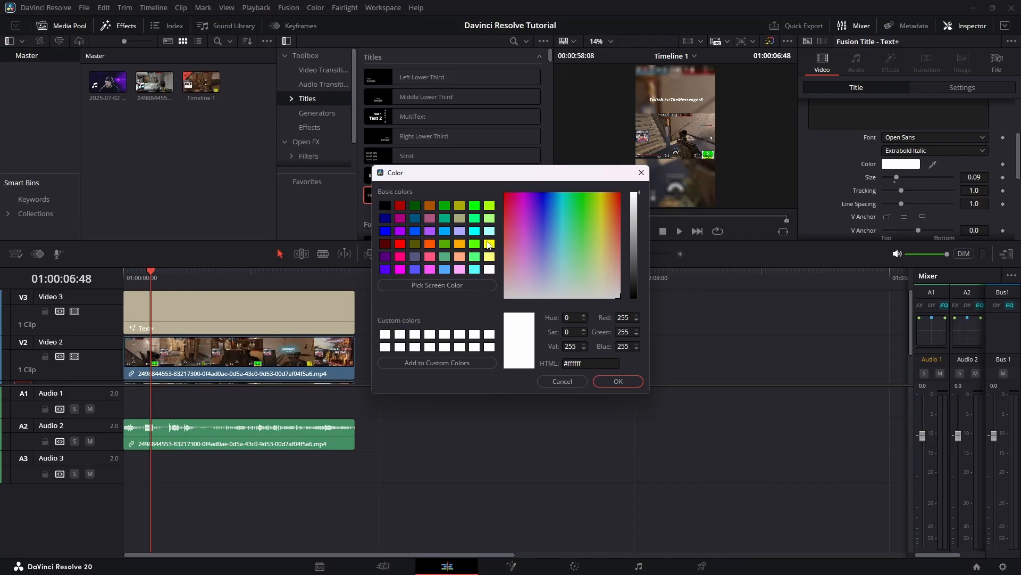
left_click(384, 231)
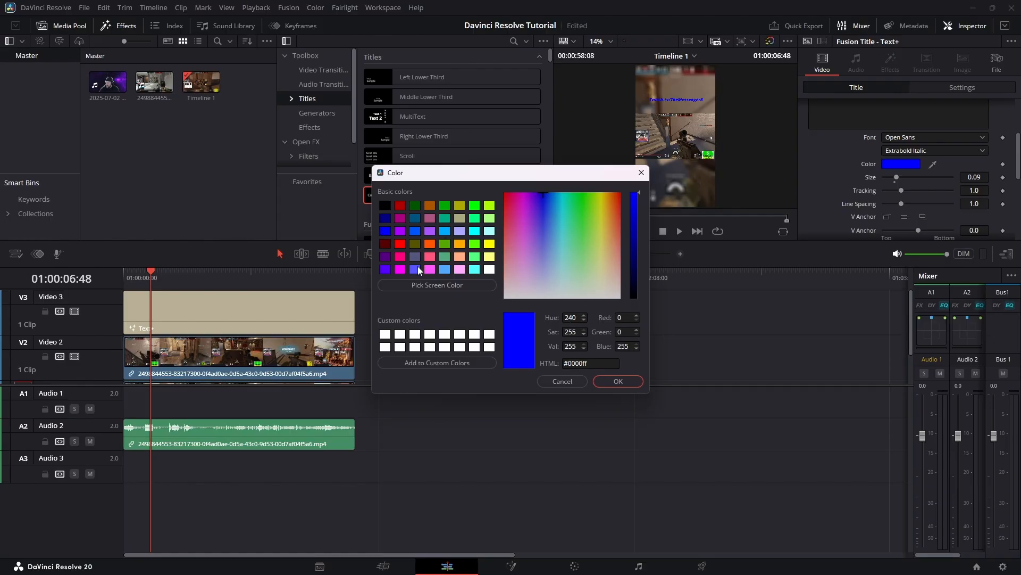
left_click(403, 246)
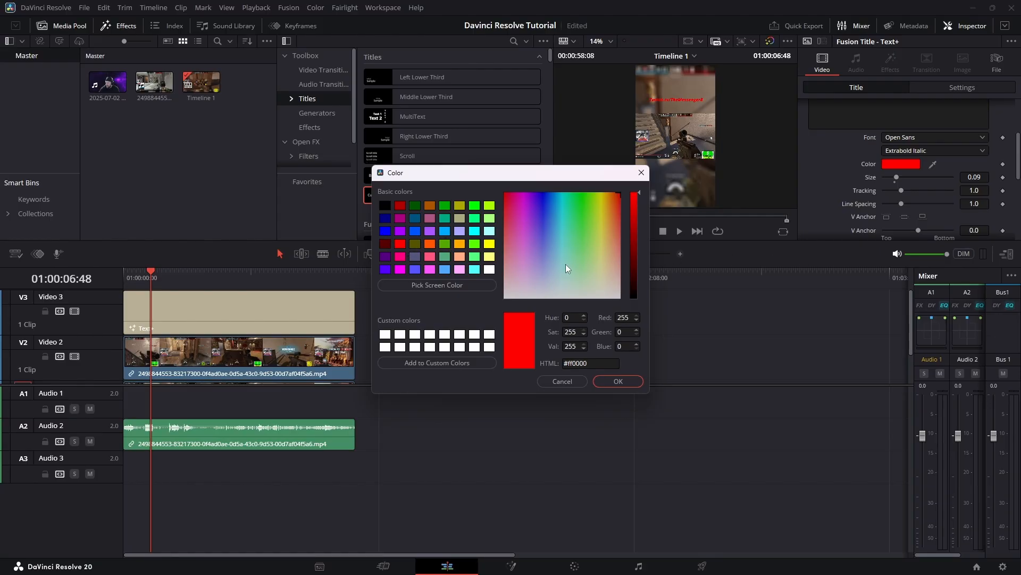
left_click(618, 382)
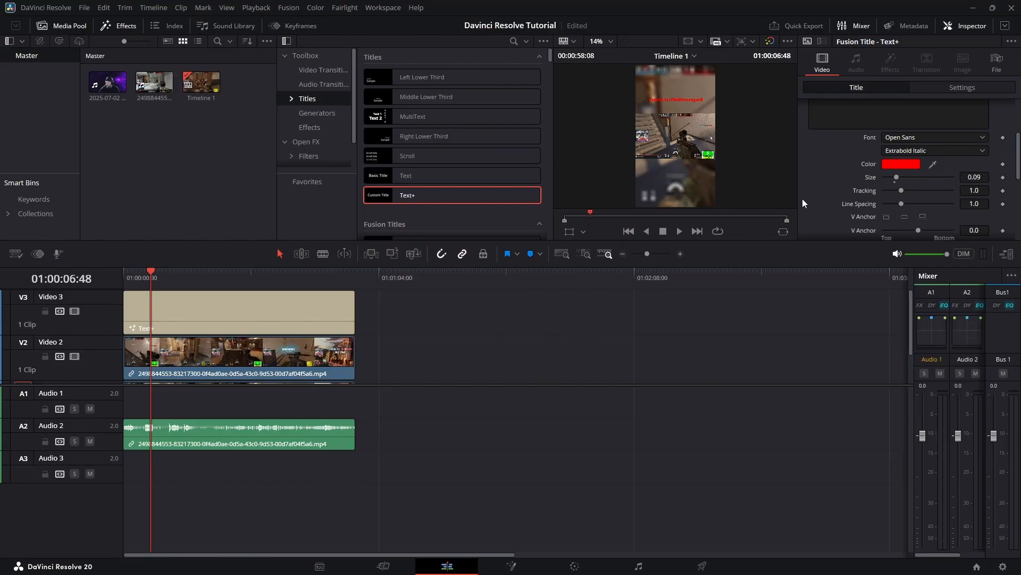
- Enable shading element 3, Black Shadow, on the Text+ title to put a black drop shadow behind the text
scroll(913, 119, "up", 3)
left_click(916, 127)
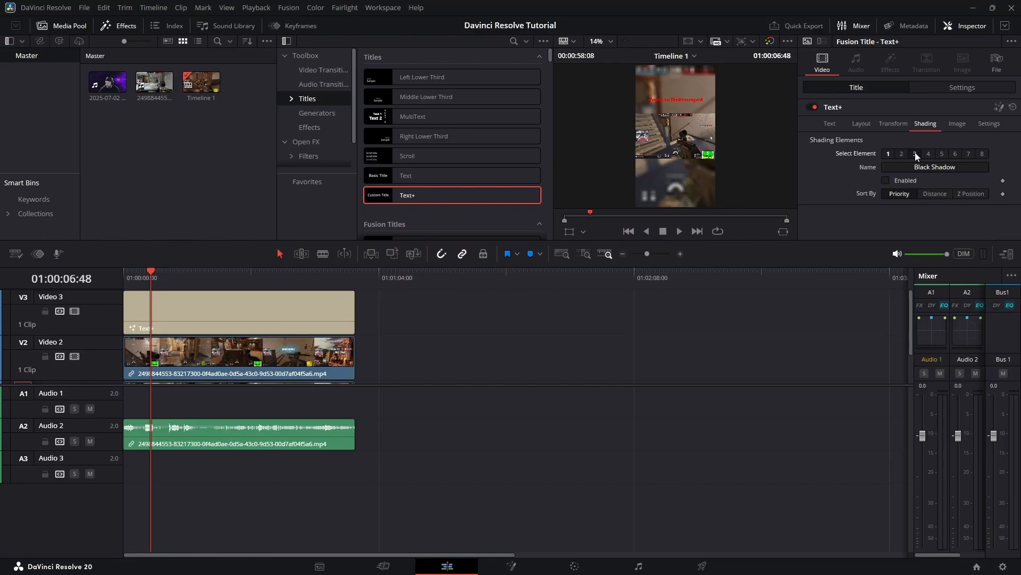
left_click(886, 179)
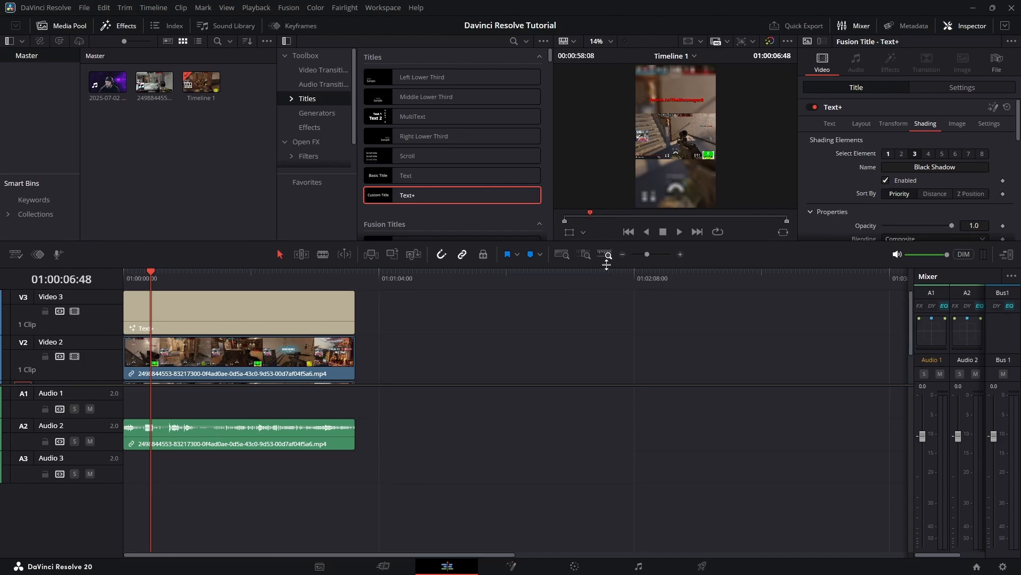
left_click_drag(608, 244, 595, 437)
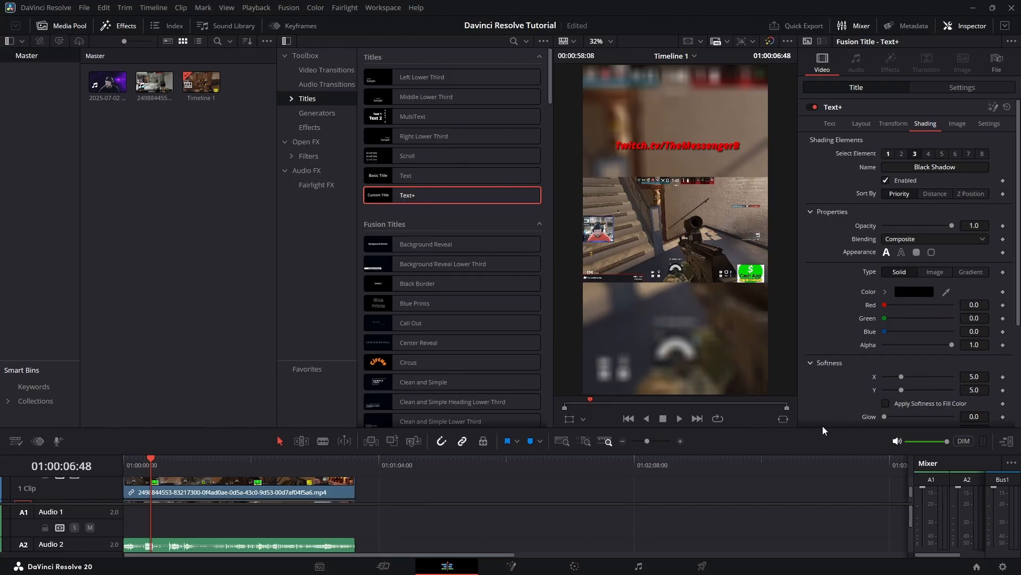
left_click_drag(799, 452, 825, 275)
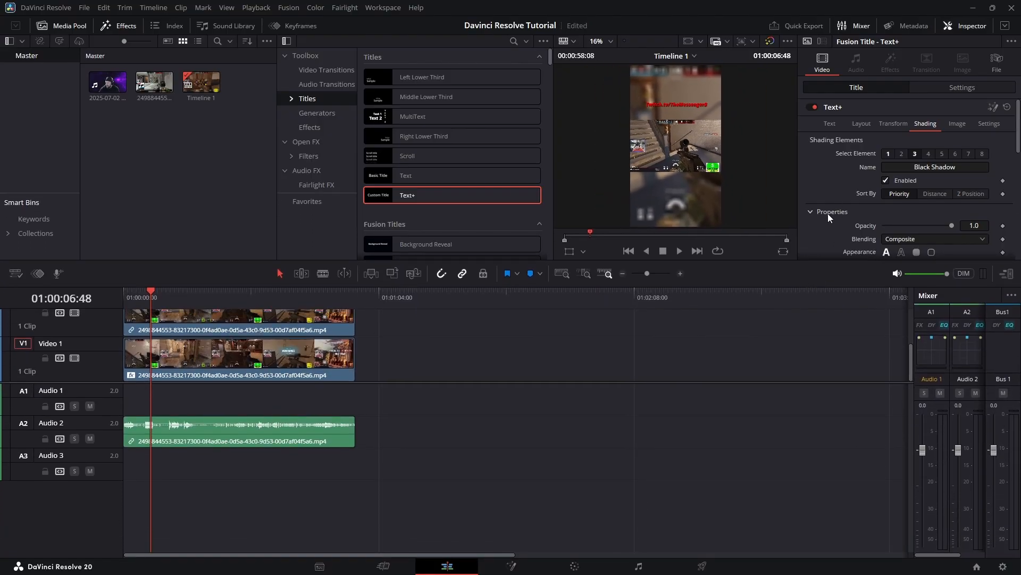